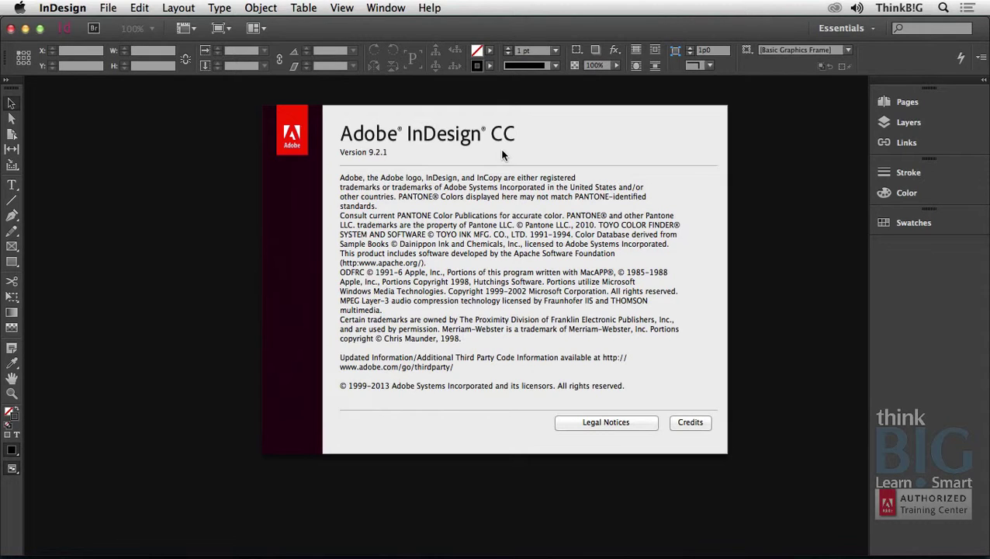
Dismiss the version information screen and create a one-page Letter print document with facing pages and 3p0 margins.
{"action": "left_click", "coordinate": [295, 121]}
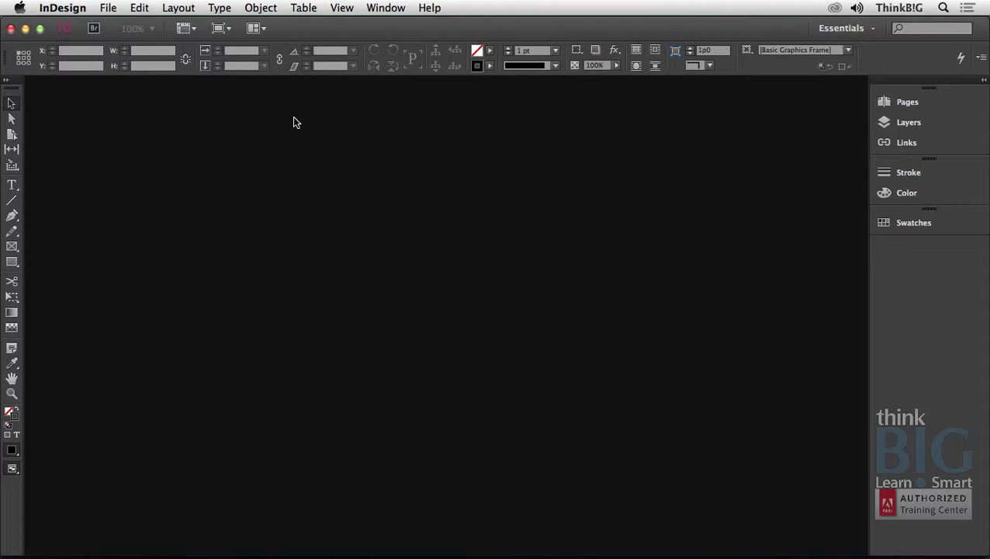
{"action": "left_click", "coordinate": [106, 8]}
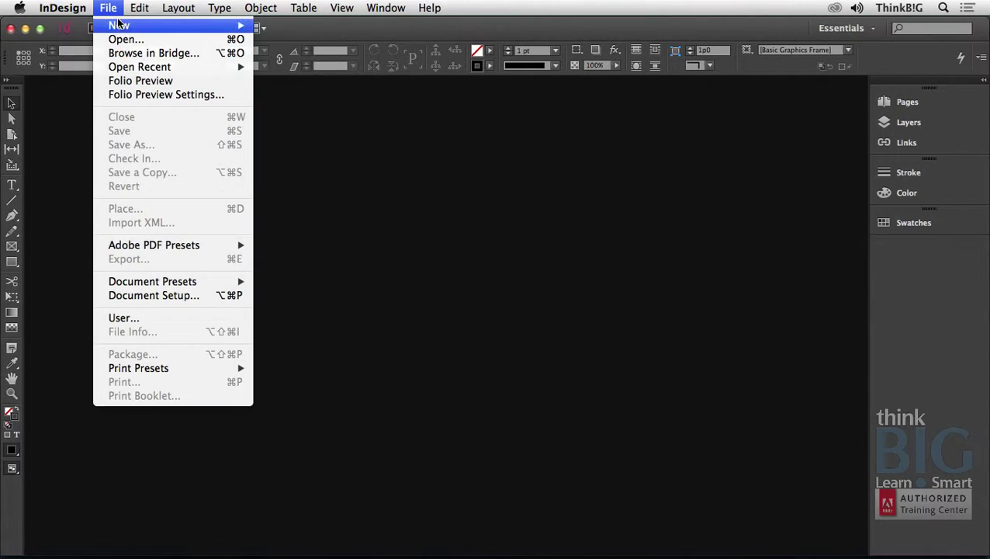
{"action": "mouse_move", "coordinate": [237, 25]}
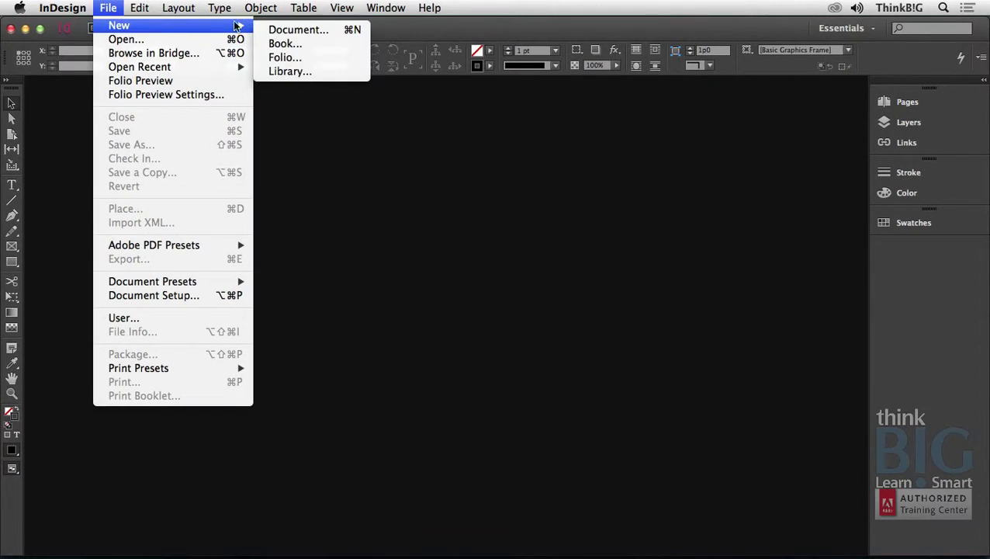
{"action": "left_click", "coordinate": [334, 30]}
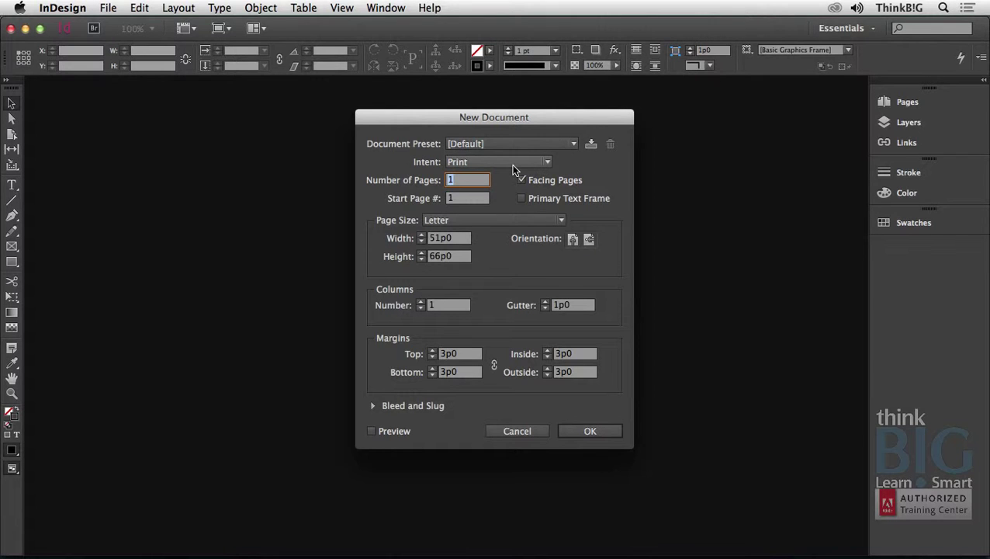
{"action": "left_click", "coordinate": [575, 424]}
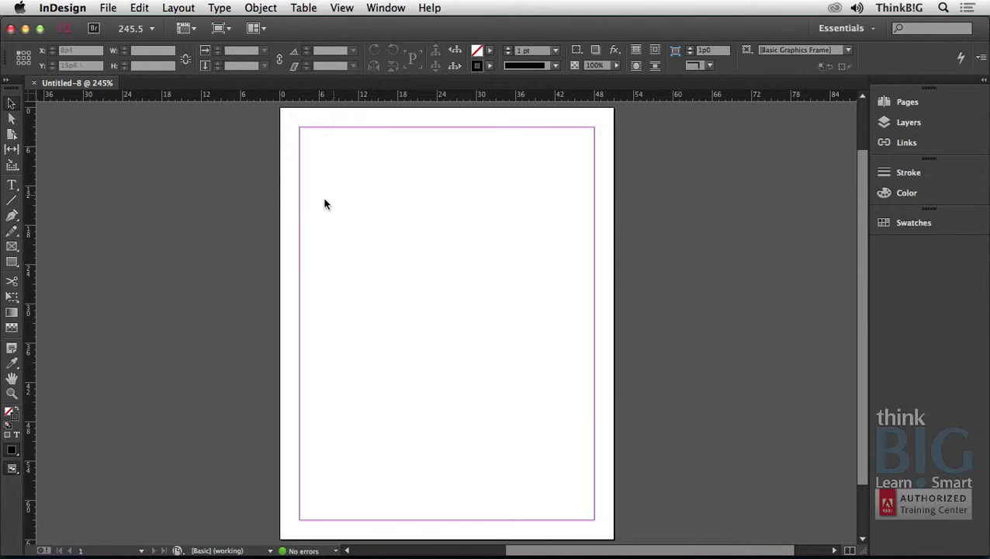
Place beach.psd from the 1 Placing Graphics folder at full size in the upper-left corner of the page margins.
{"action": "left_click", "coordinate": [108, 8]}
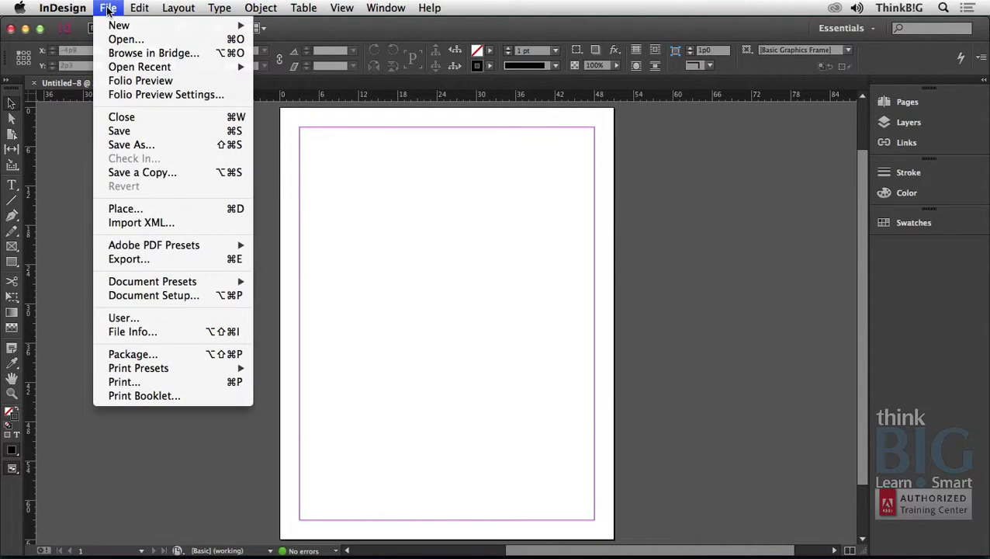
{"action": "left_click", "coordinate": [219, 211]}
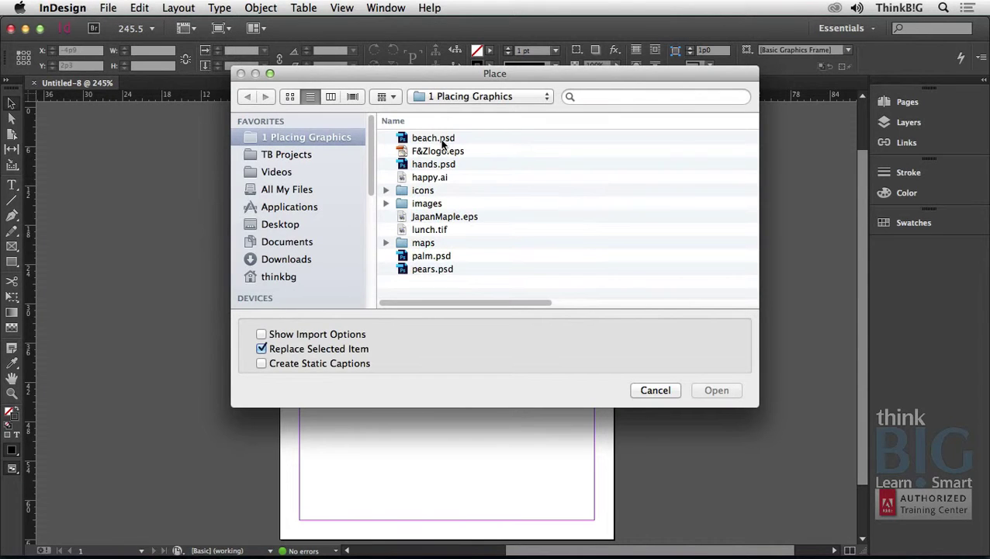
{"action": "left_click", "coordinate": [435, 137]}
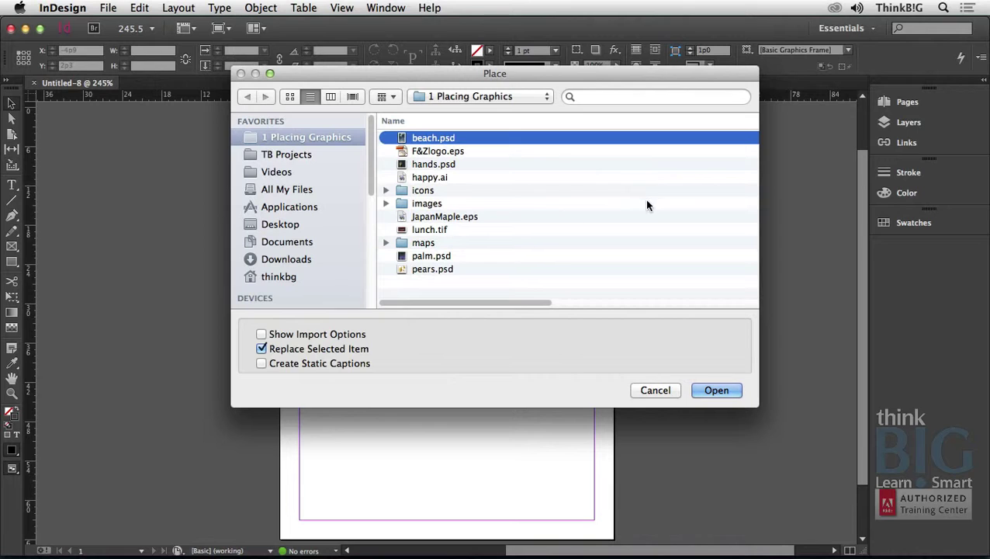
{"action": "left_click", "coordinate": [718, 390]}
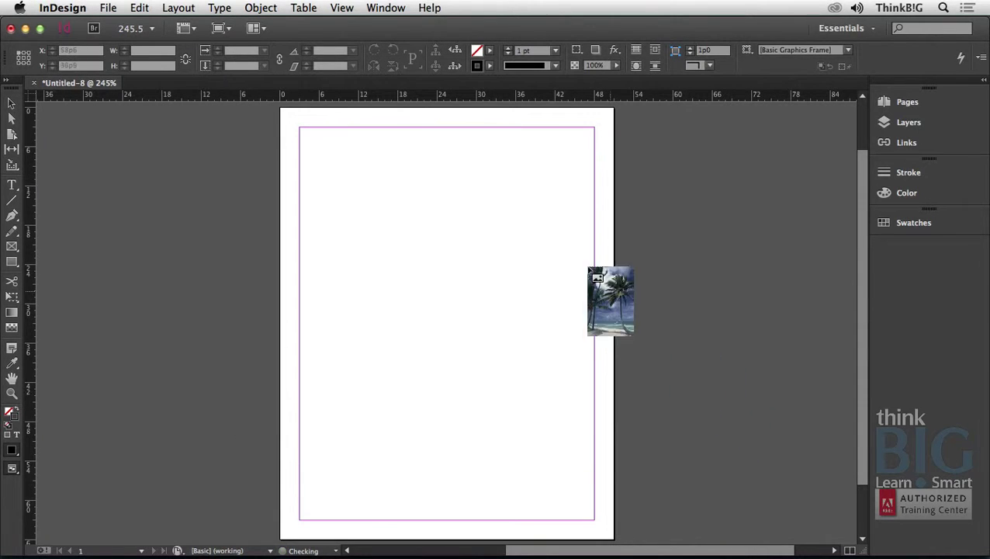
{"action": "left_click", "coordinate": [301, 141]}
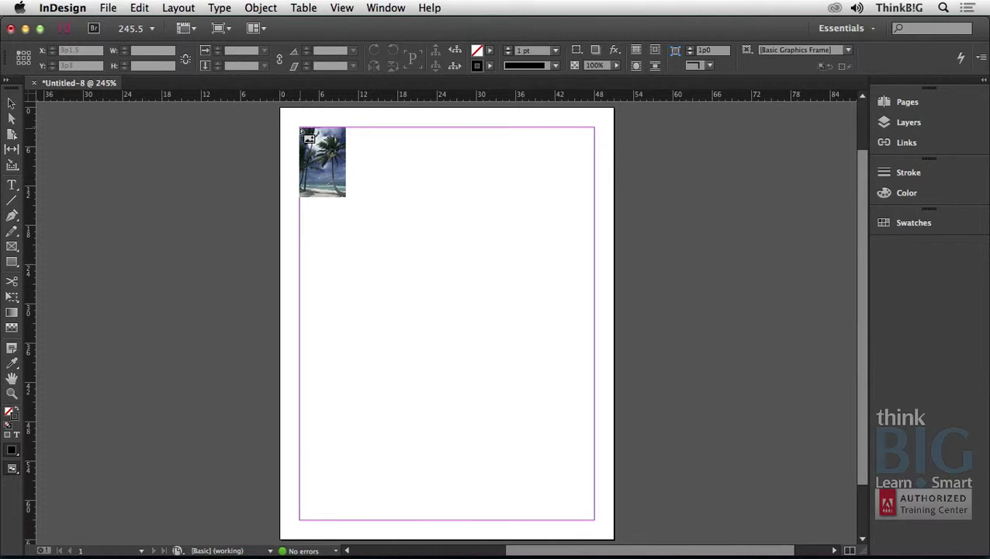
{"action": "left_click", "coordinate": [301, 129]}
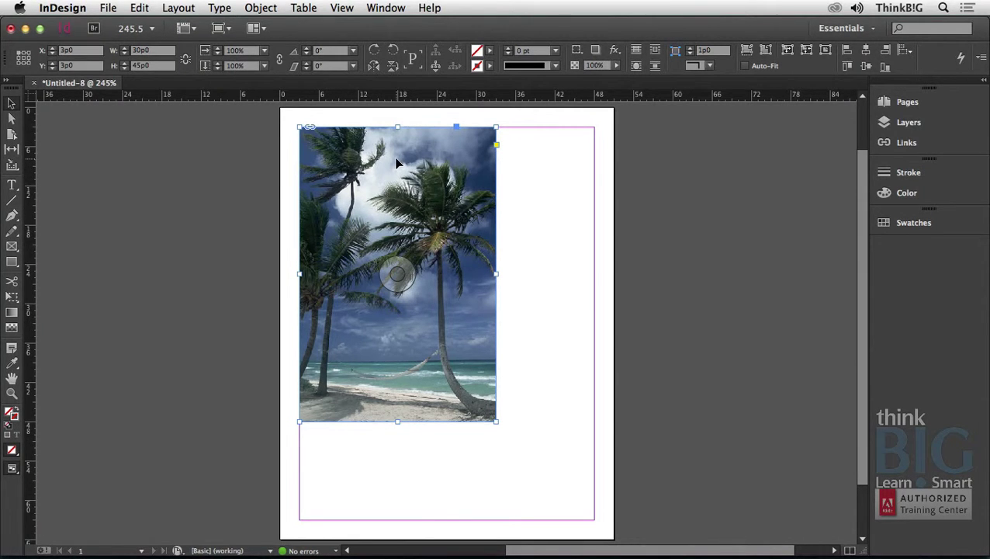
Move the beach image right to about X 8p4.5 and shift the picture slightly left inside its frame.
{"action": "left_click_drag", "start_coordinate": [396, 163], "coordinate": [434, 164]}
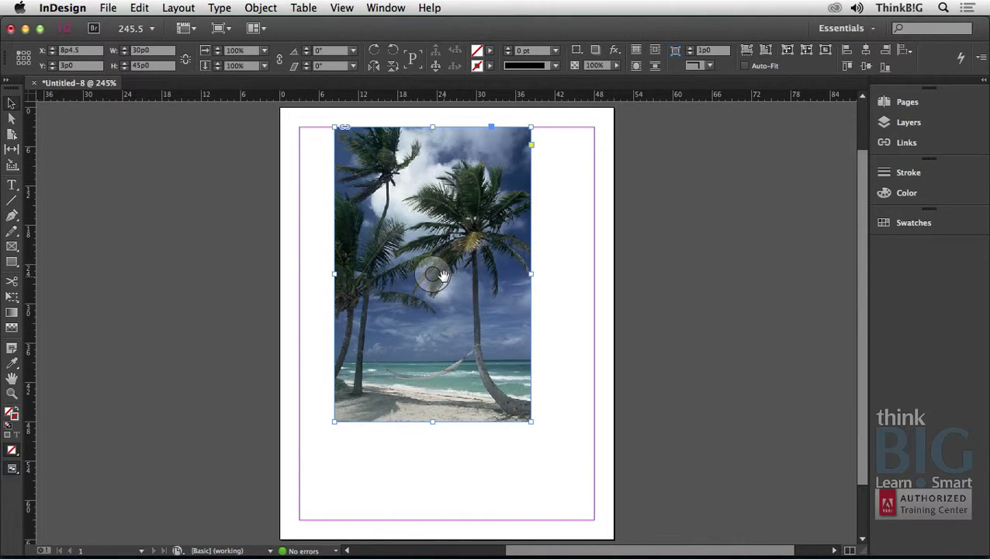
{"action": "mouse_move", "coordinate": [439, 276]}
{"action": "left_mouse_down"}
{"action": "mouse_move", "coordinate": [446, 281]}
{"action": "mouse_move", "coordinate": [431, 276]}
{"action": "left_mouse_up"}
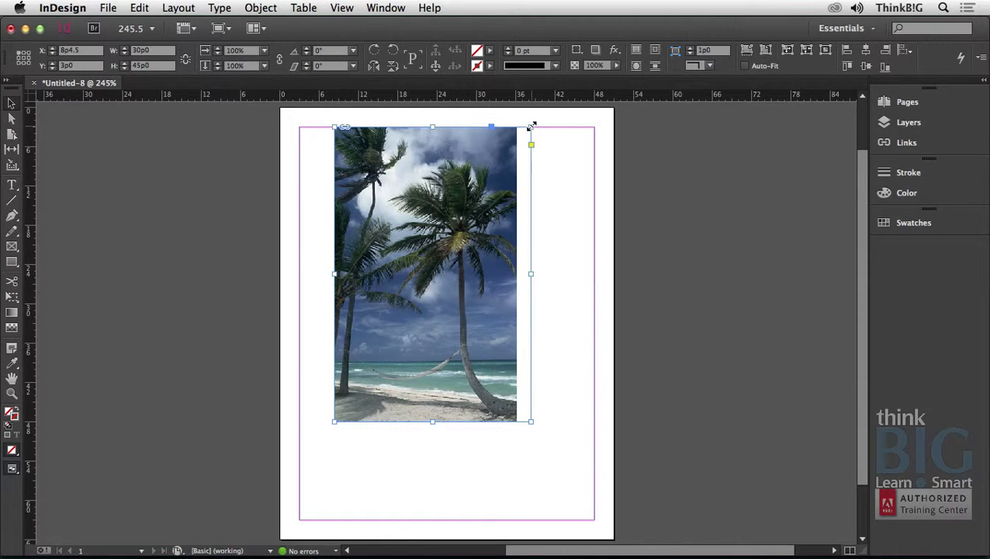
Crop the beach image's frame to about 26p1.5 wide by 38p3 high and reposition the picture within it.
{"action": "left_click_drag", "start_coordinate": [532, 124], "coordinate": [506, 160]}
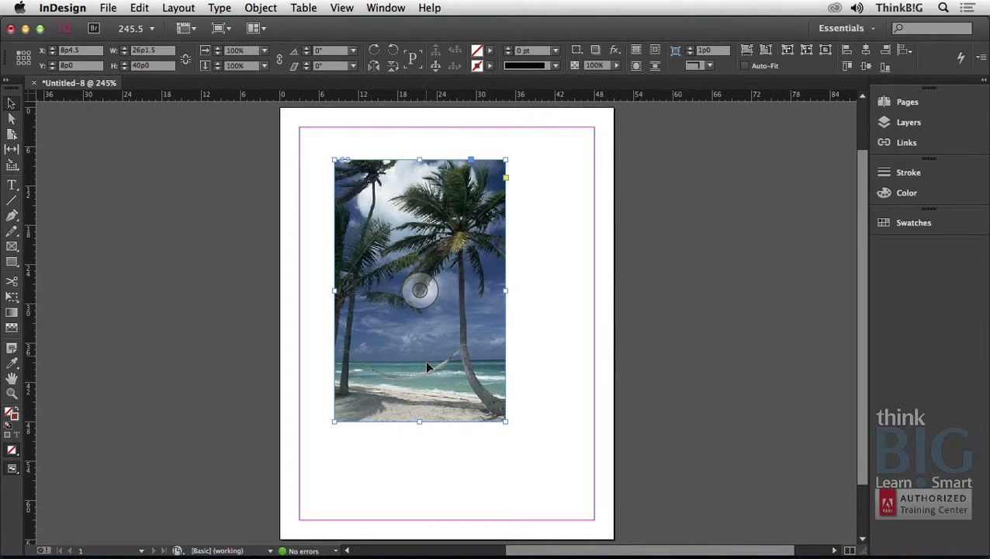
{"action": "left_click_drag", "start_coordinate": [419, 420], "coordinate": [419, 409]}
{"action": "mouse_move", "coordinate": [418, 279]}
{"action": "left_mouse_down"}
{"action": "mouse_move", "coordinate": [442, 280]}
{"action": "mouse_move", "coordinate": [425, 274]}
{"action": "left_mouse_up"}
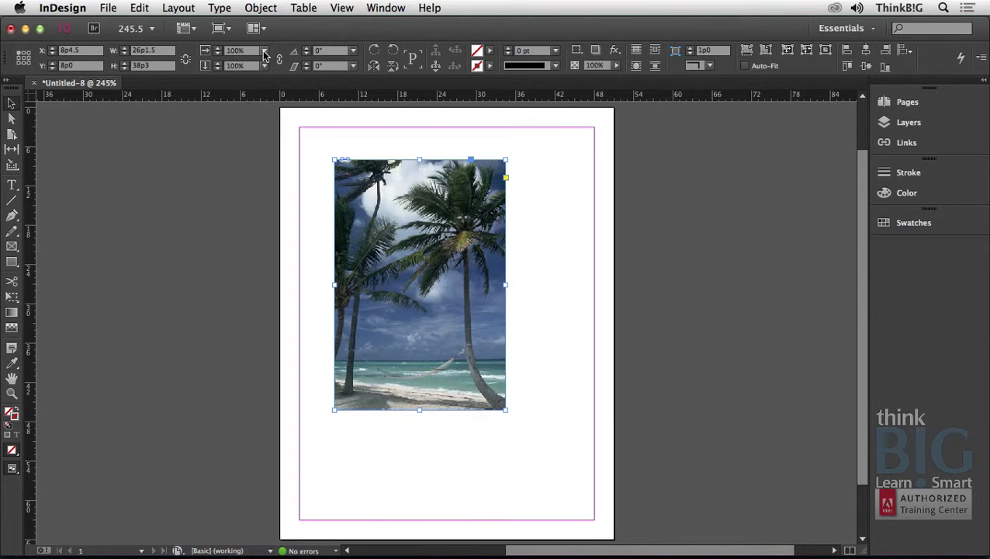
Scale the cropped beach image to 75% with its frame and select the content inside to check its scale.
{"action": "left_click", "coordinate": [264, 53]}
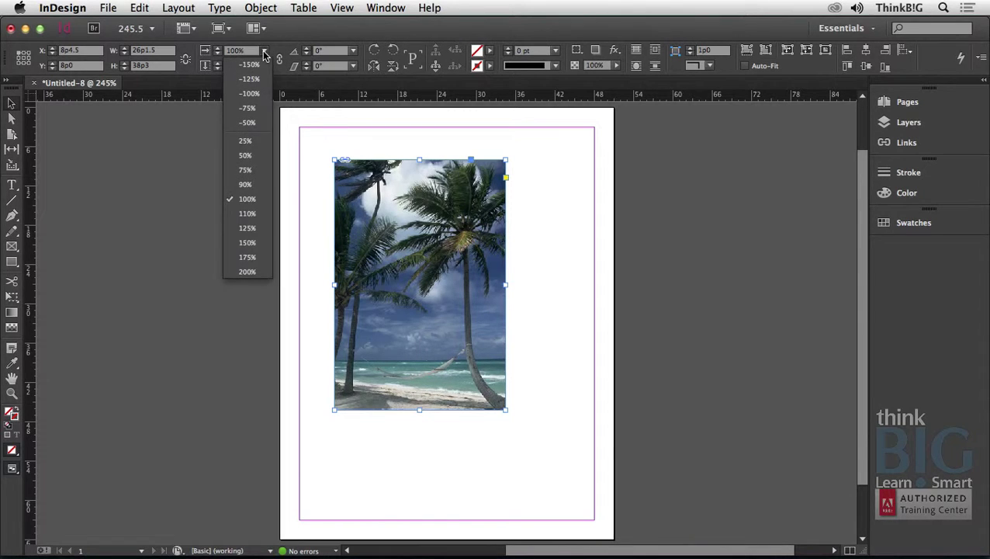
{"action": "left_click", "coordinate": [245, 170]}
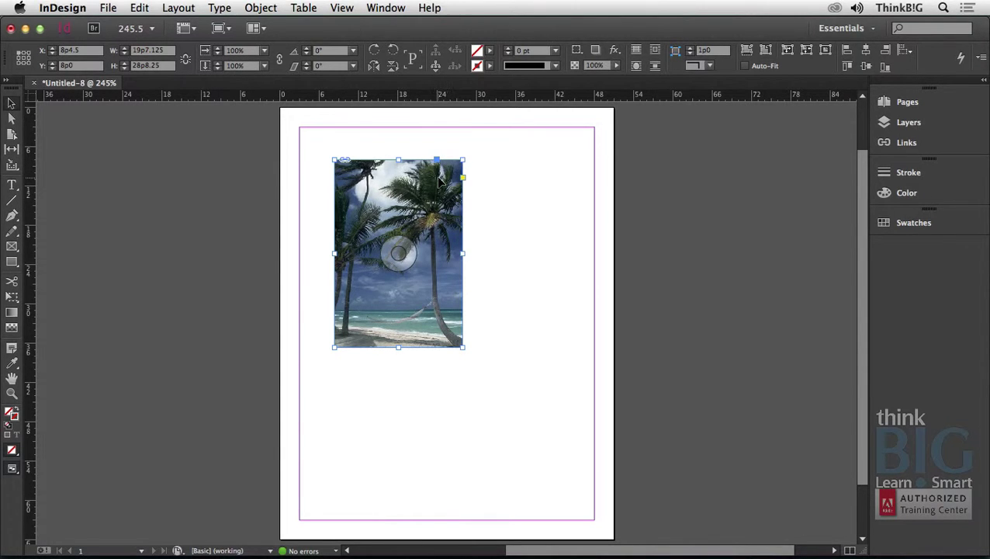
{"action": "left_click", "coordinate": [405, 244]}
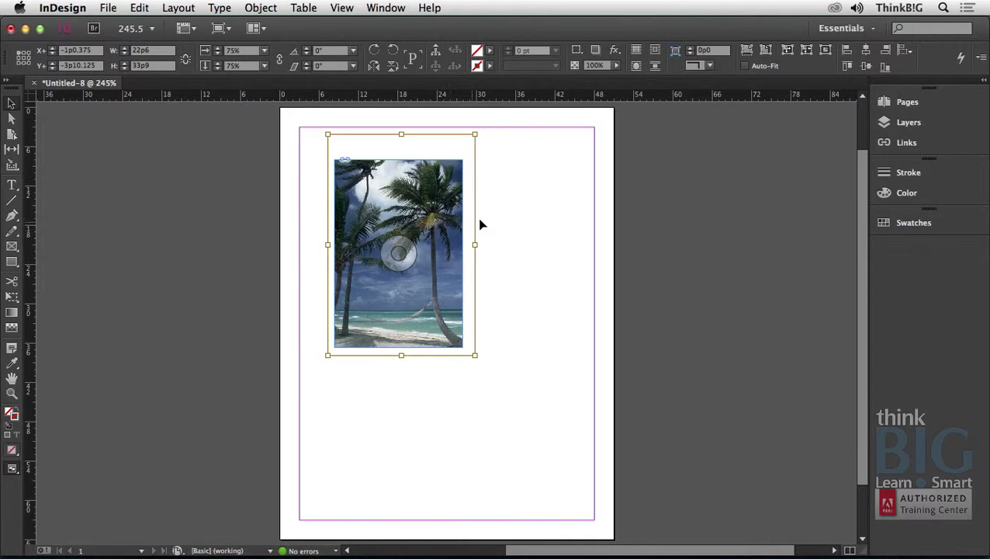
Select the beach image's frame instead of its content and delete it from the page.
{"action": "left_click", "coordinate": [500, 215]}
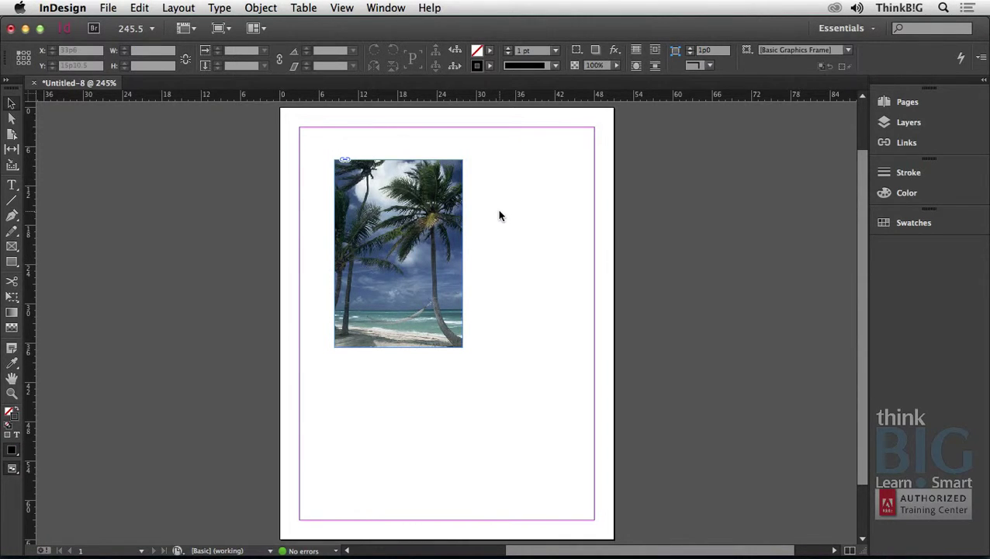
{"action": "left_click", "coordinate": [440, 177]}
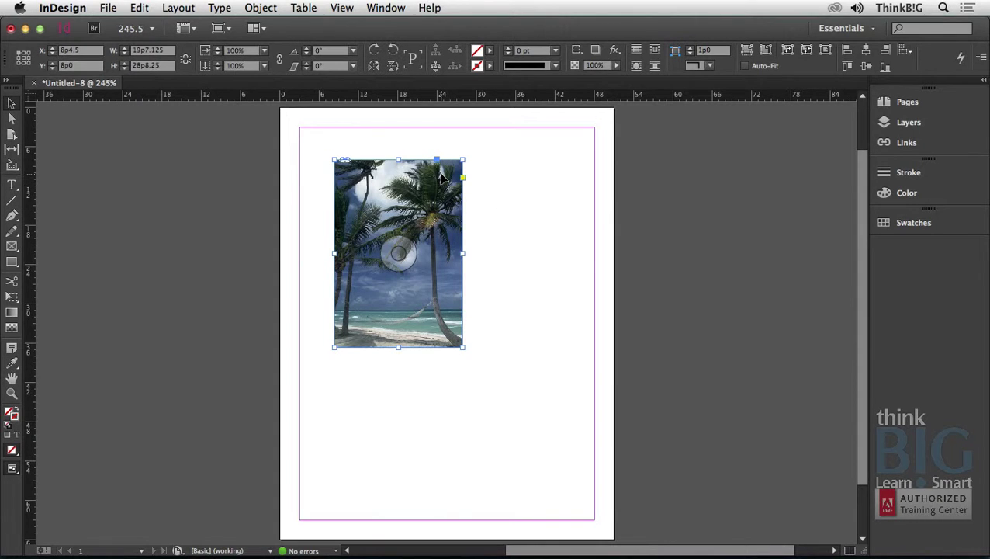
{"action": "key", "text": "BackSpace"}
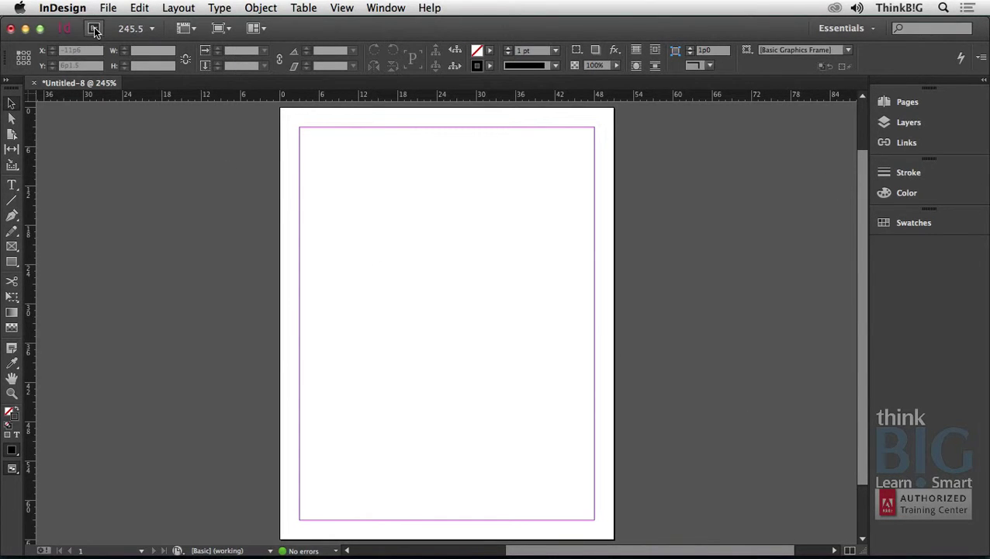
Switch to Adobe Bridge and display the 1 Placing Graphics folder together with the items from its subfolders.
{"action": "left_click", "coordinate": [94, 28]}
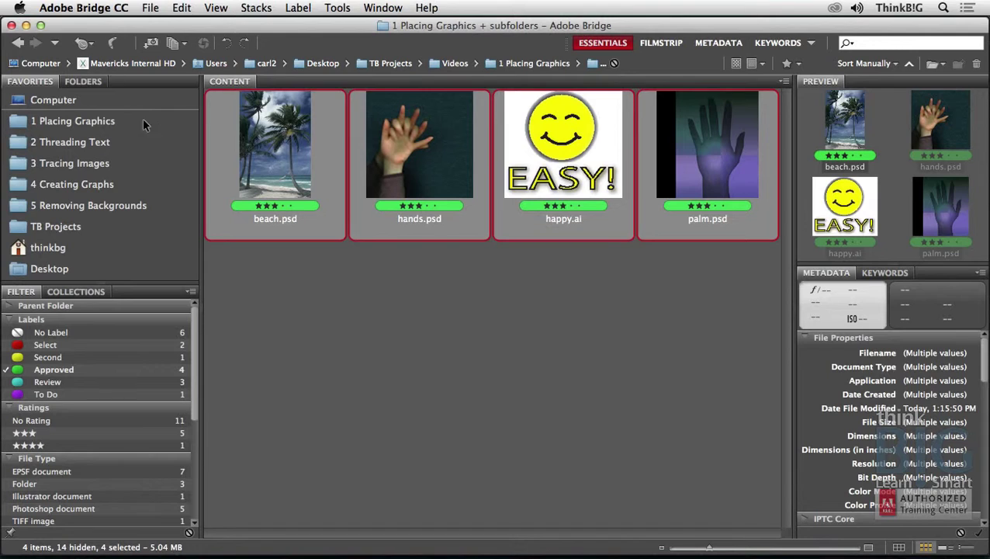
{"action": "left_click", "coordinate": [90, 121]}
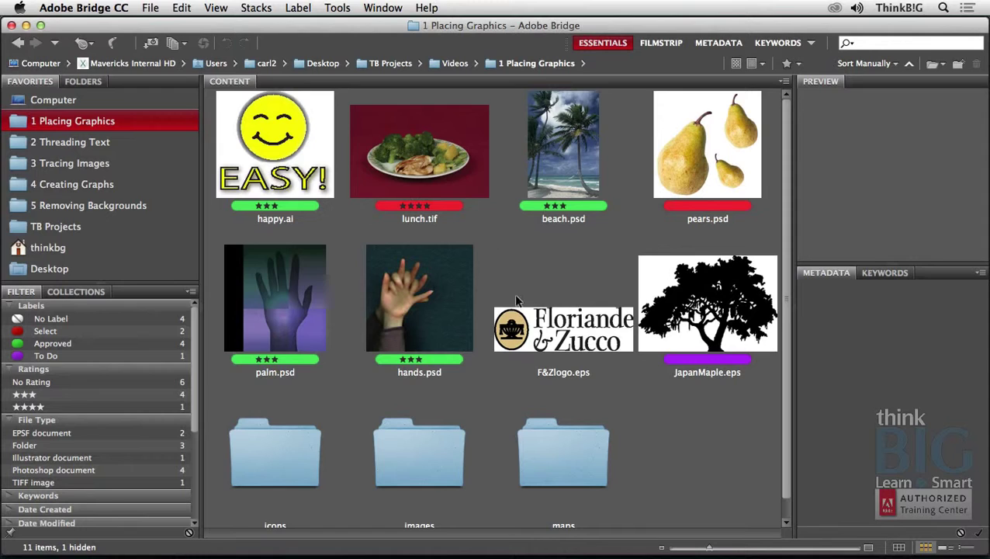
{"action": "scroll", "coordinate": [544, 423], "scroll_direction": "down", "scroll_amount": 1}
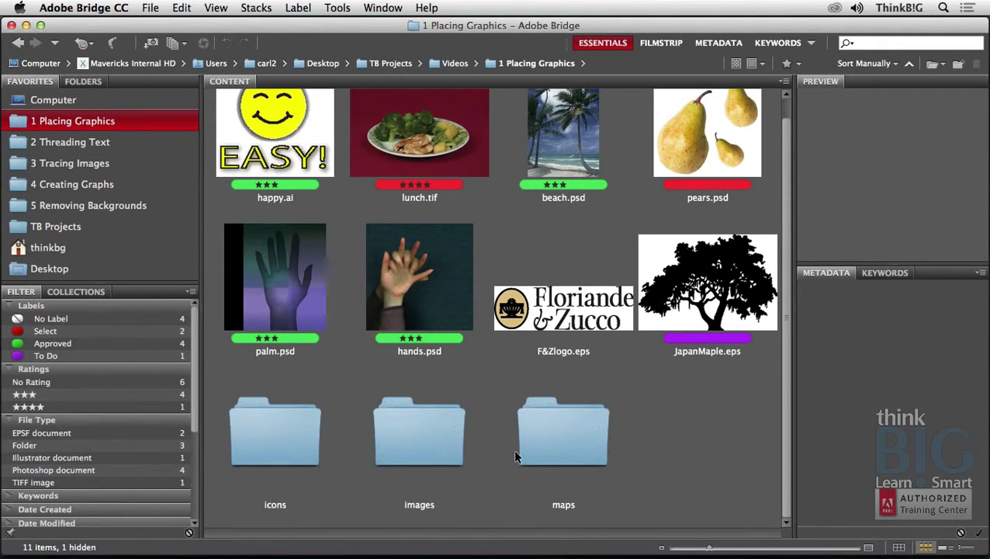
{"action": "left_click", "coordinate": [523, 63]}
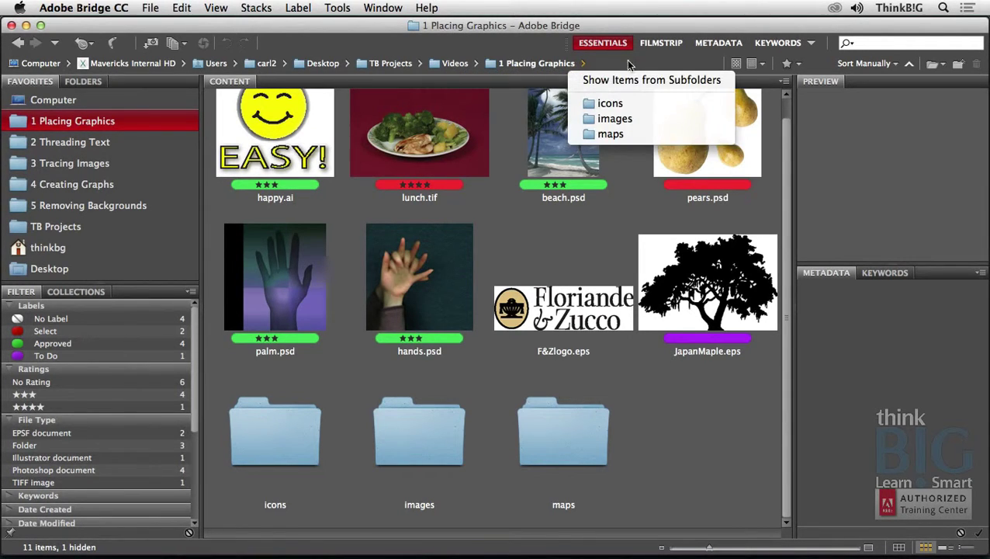
{"action": "left_click", "coordinate": [632, 81]}
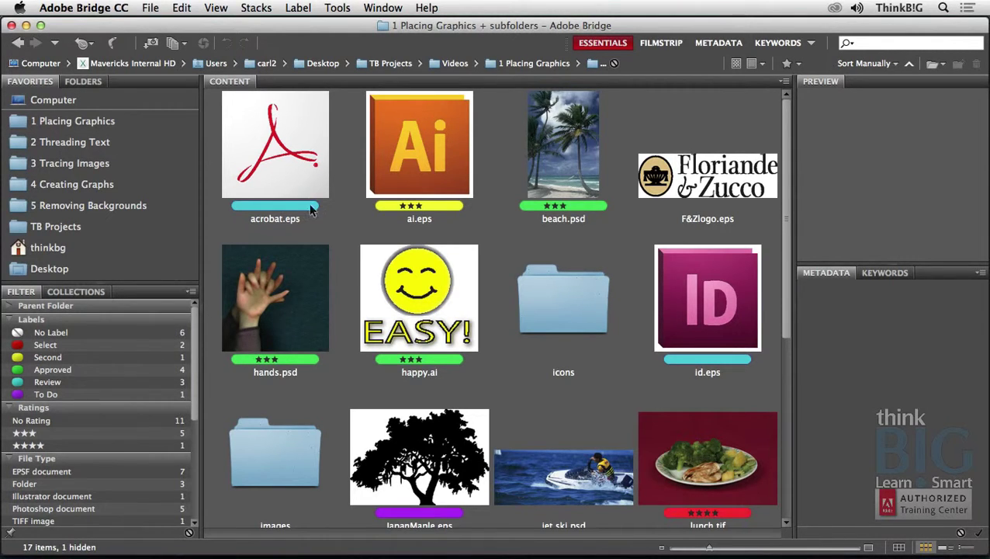
Try to label beach.psd as Approved.
{"action": "left_click", "coordinate": [559, 150]}
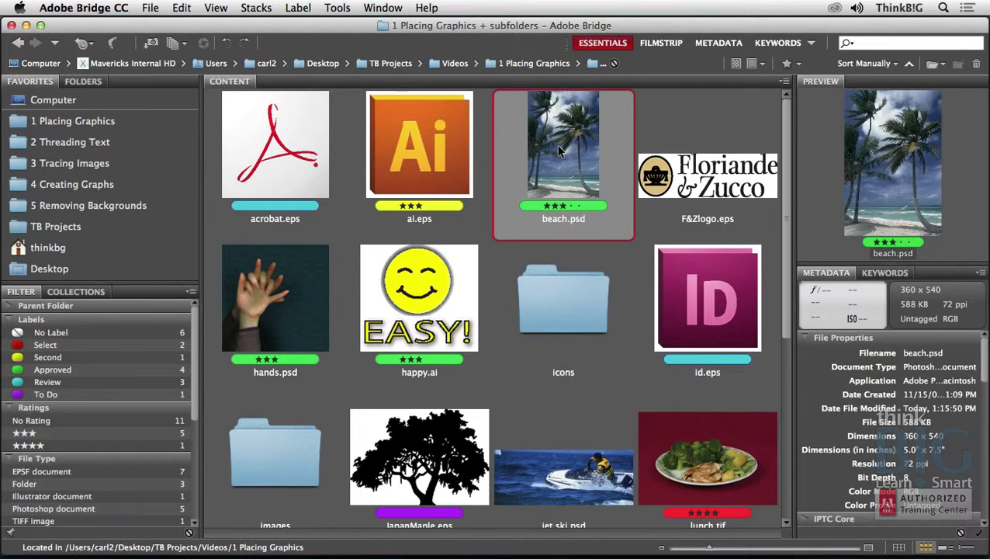
{"action": "right_click", "coordinate": [559, 150]}
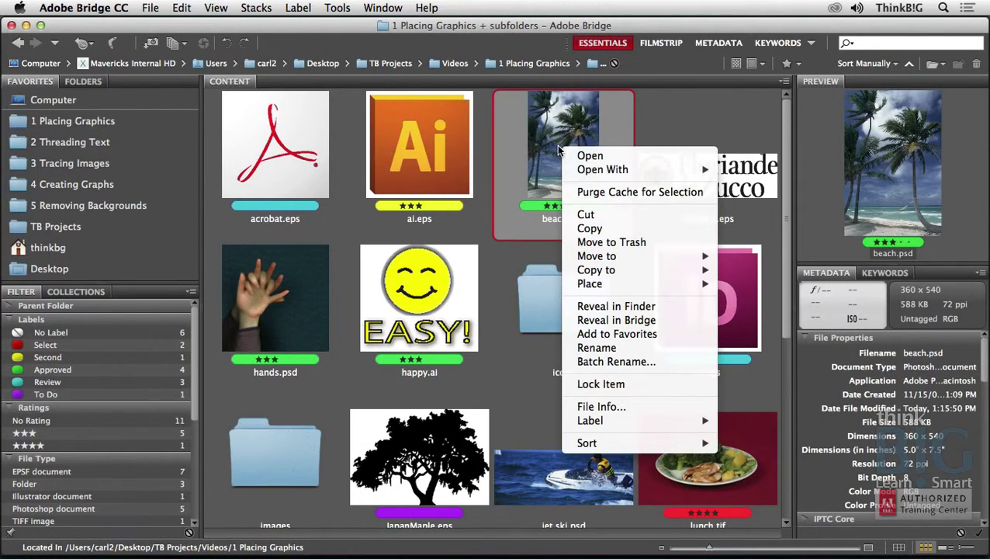
{"action": "mouse_move", "coordinate": [591, 426]}
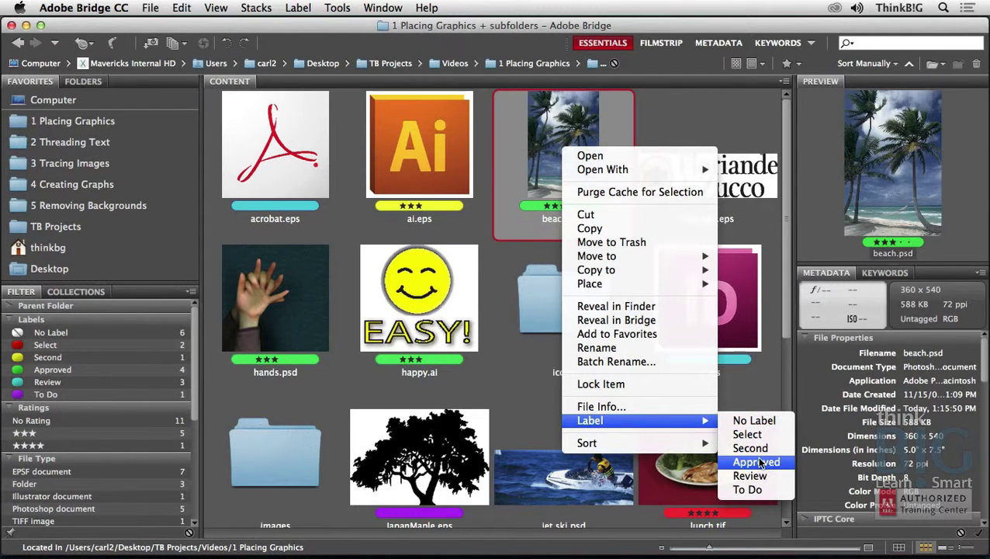
{"action": "left_click", "coordinate": [757, 462]}
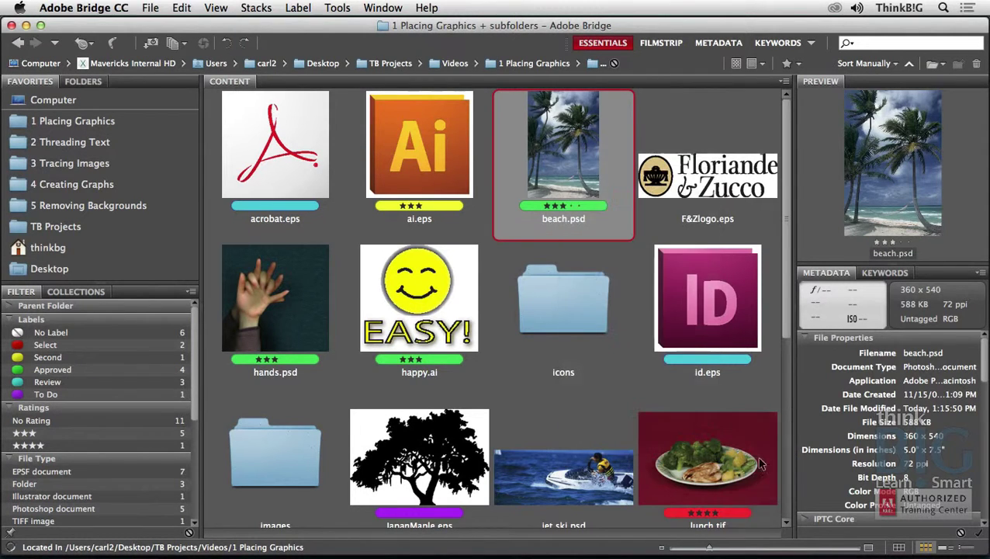
Try four-star and five-star ratings on beach.psd, and set its rating to three stars.
{"action": "left_click", "coordinate": [571, 206]}
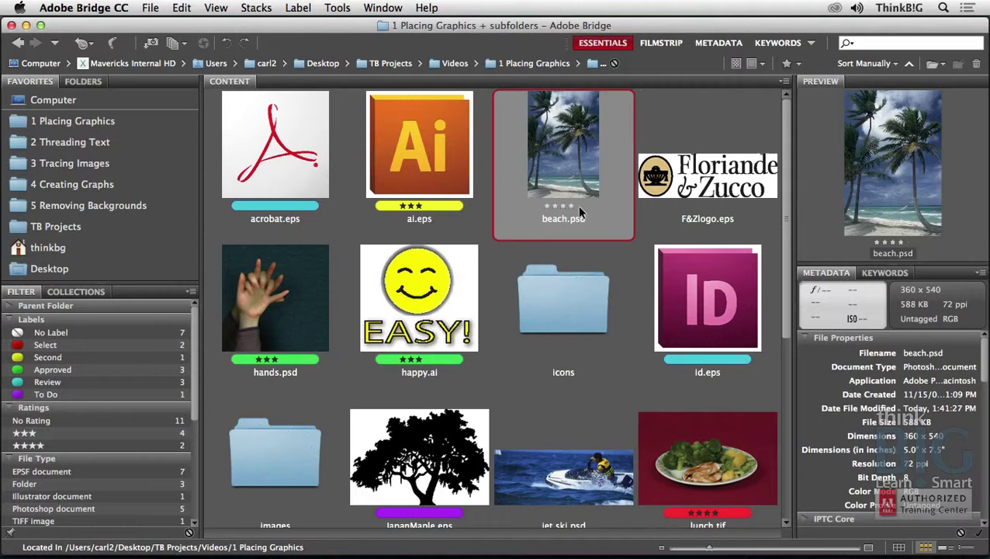
{"action": "left_click", "coordinate": [577, 205]}
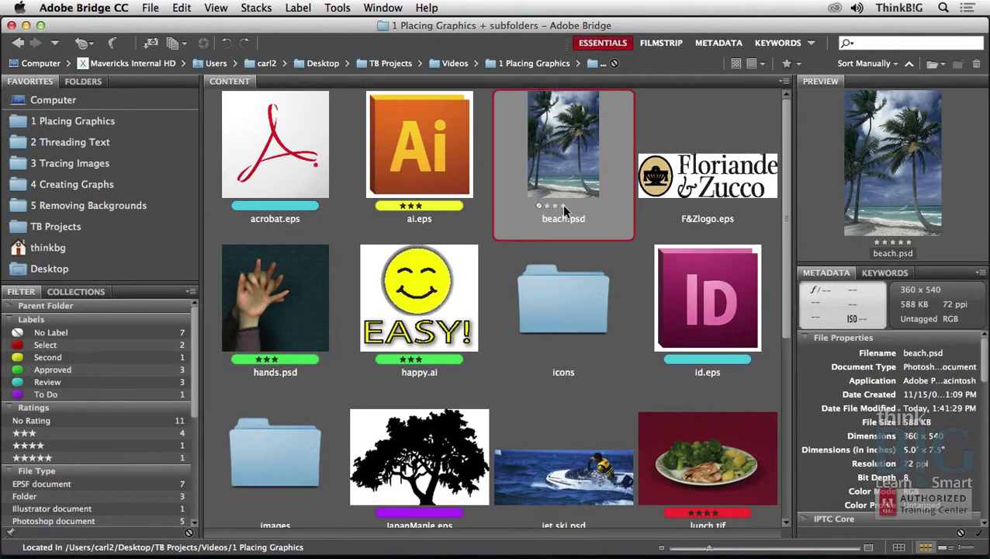
{"action": "left_click", "coordinate": [561, 206]}
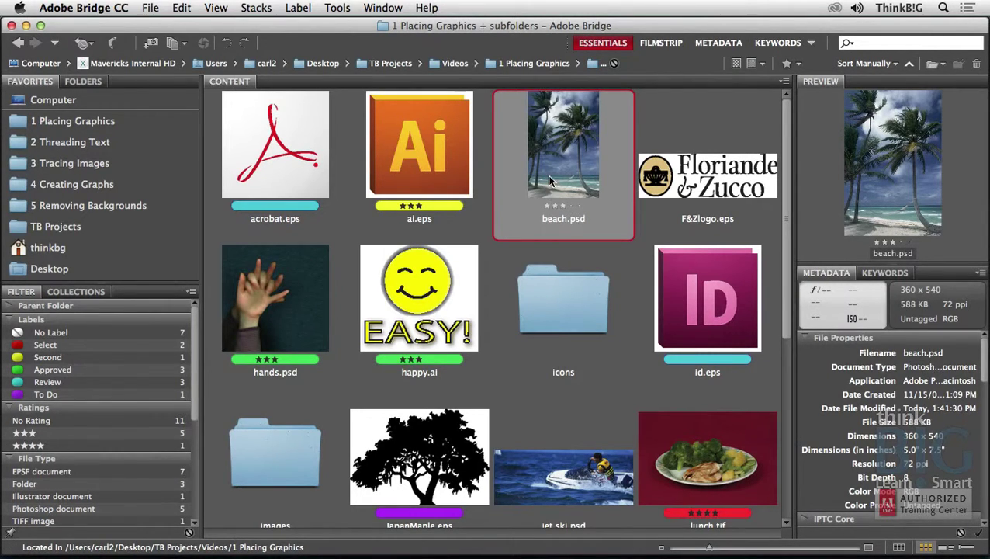
Apply the Approved label to beach.psd.
{"action": "right_click", "coordinate": [562, 207]}
{"action": "mouse_move", "coordinate": [594, 450]}
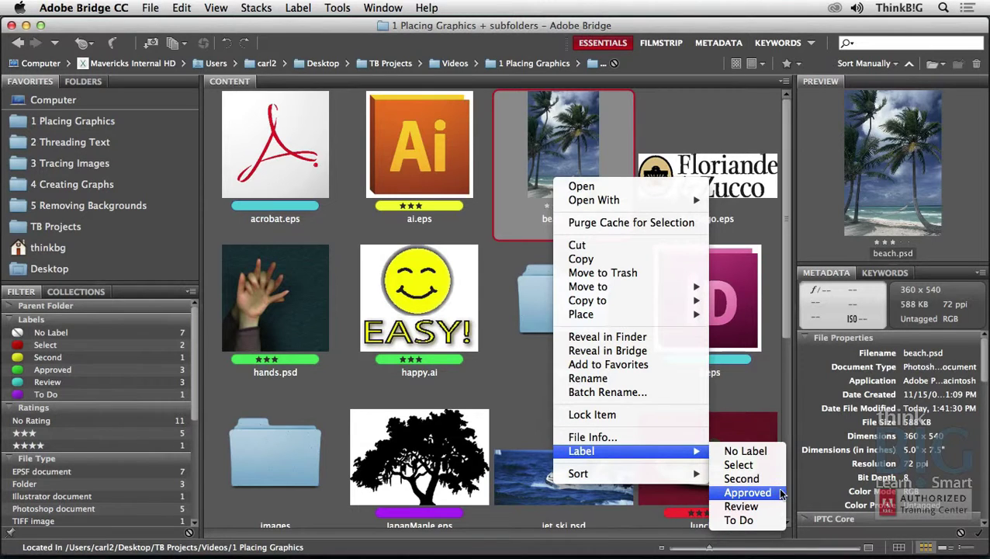
{"action": "left_click", "coordinate": [748, 492]}
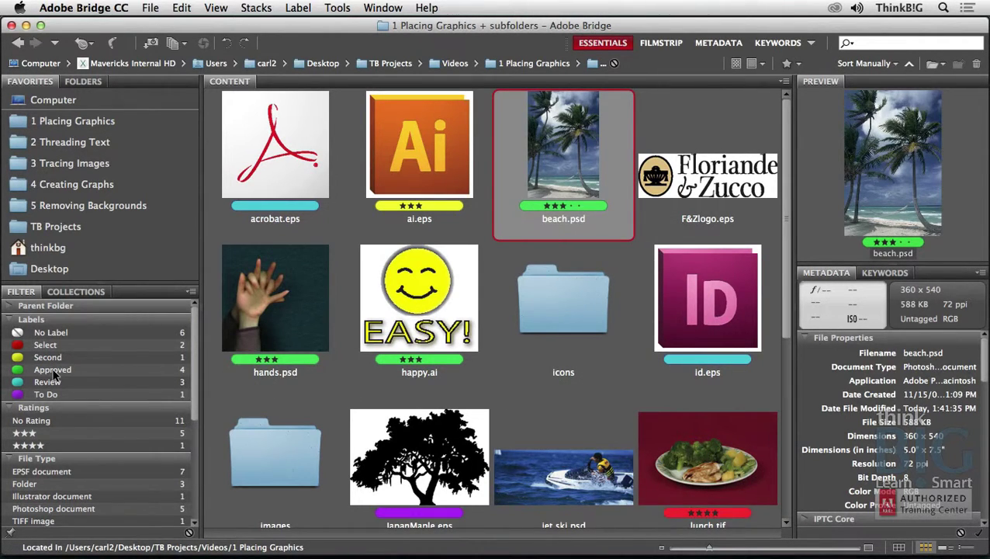
Filter the folder to items labelled Approved, select all four images, and place them in InDesign.
{"action": "left_click", "coordinate": [52, 371]}
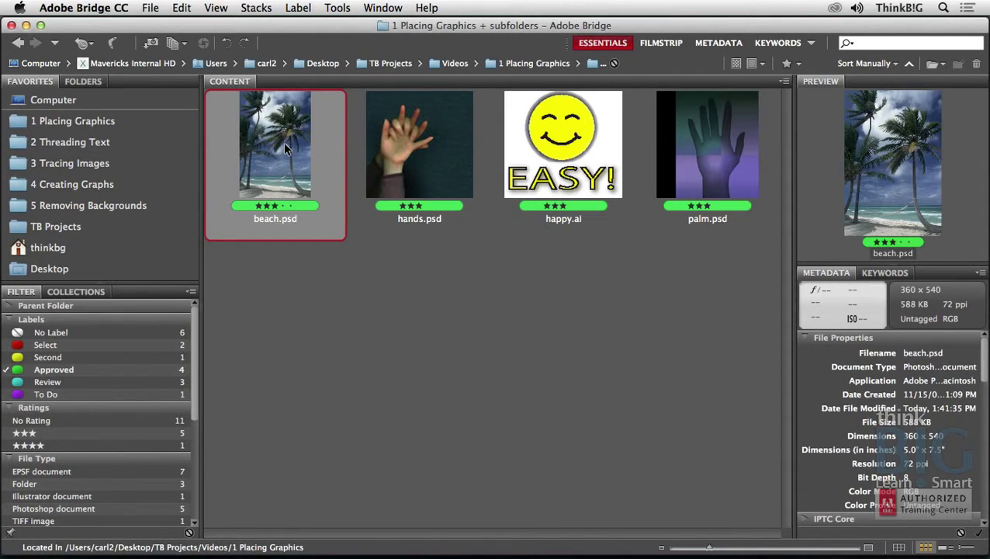
{"action": "left_click", "coordinate": [711, 151], "text": "shift"}
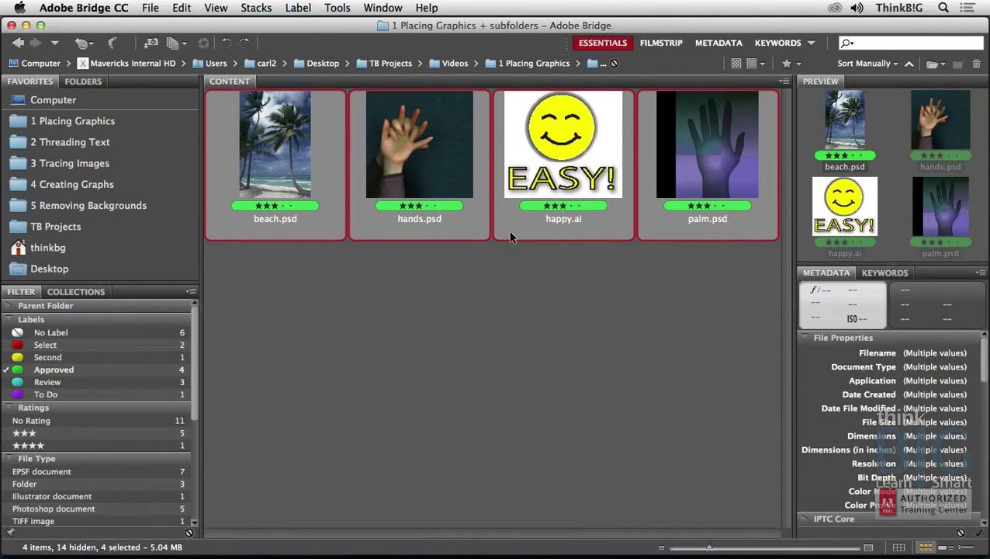
{"action": "left_click", "coordinate": [150, 7]}
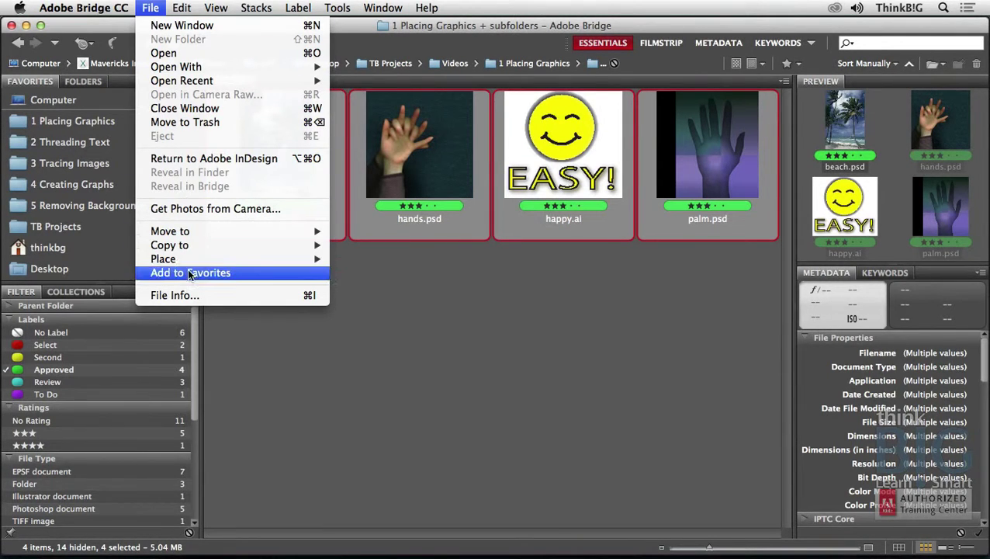
{"action": "mouse_move", "coordinate": [203, 257]}
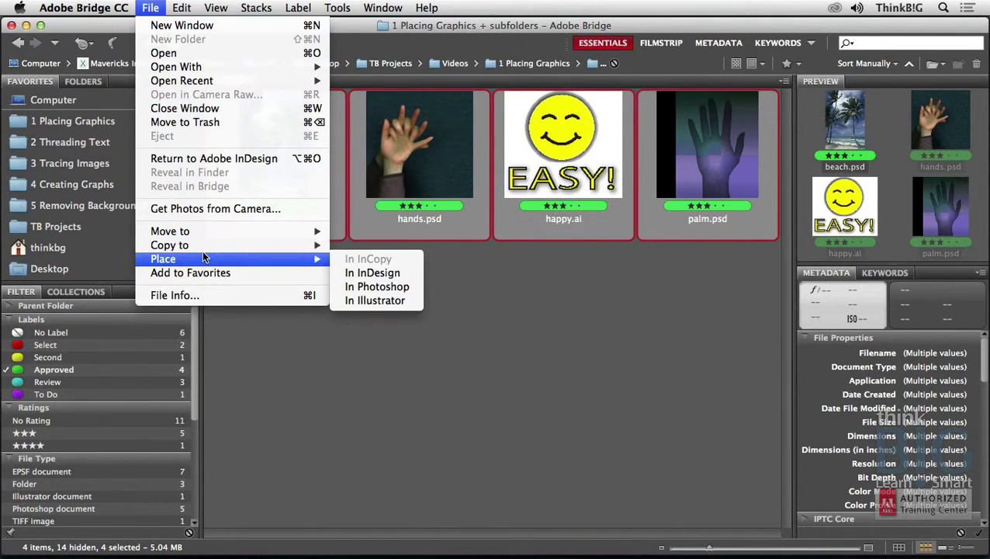
{"action": "left_click", "coordinate": [409, 275]}
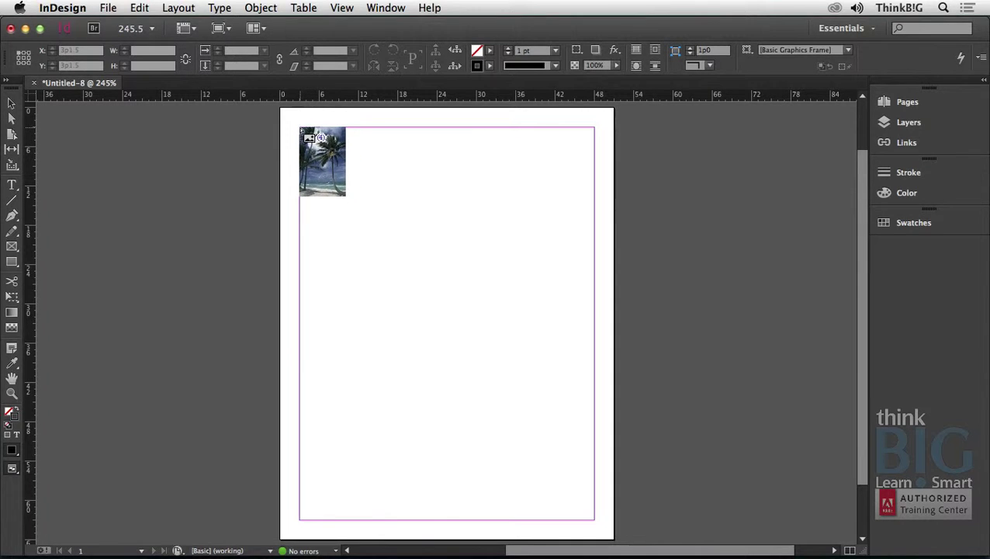
Place the four loaded images as a two-column, two-row grid from the upper margin corner, about 45p0 wide and 39p1.5 high.
{"action": "left_click_drag", "start_coordinate": [300, 129], "coordinate": [421, 268]}
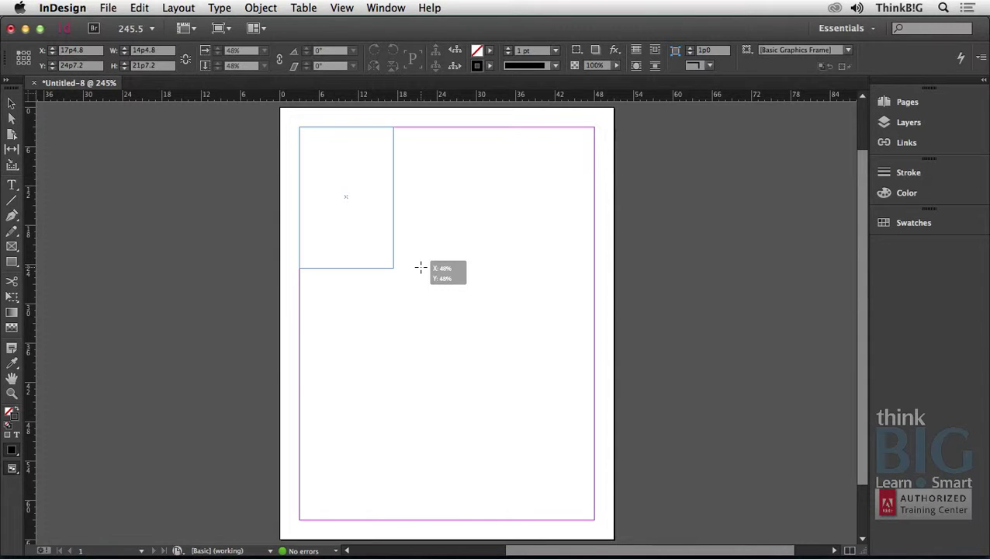
{"action": "key", "text": "Right"}
{"action": "left_click_drag", "start_coordinate": [420, 268], "coordinate": [594, 383]}
{"action": "key", "text": "Up"}
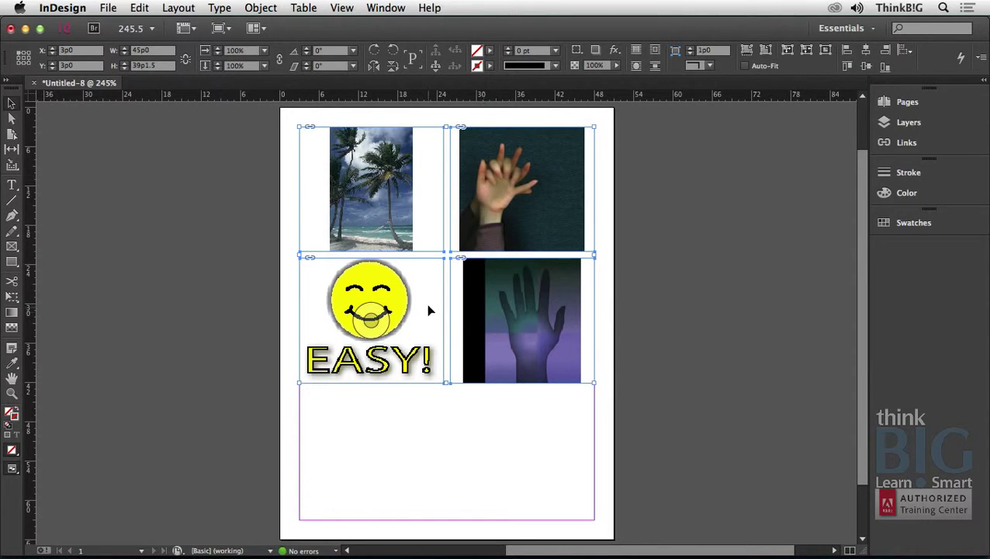
Fit all four images with Fill Frame Proportionally, and shift the beach image upward within its frame.
{"action": "right_click", "coordinate": [499, 289]}
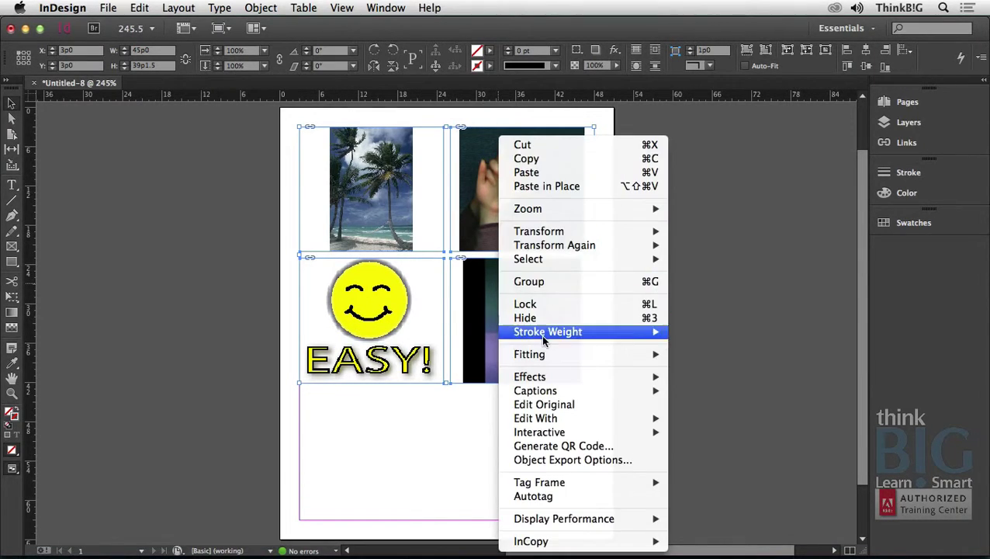
{"action": "mouse_move", "coordinate": [552, 362]}
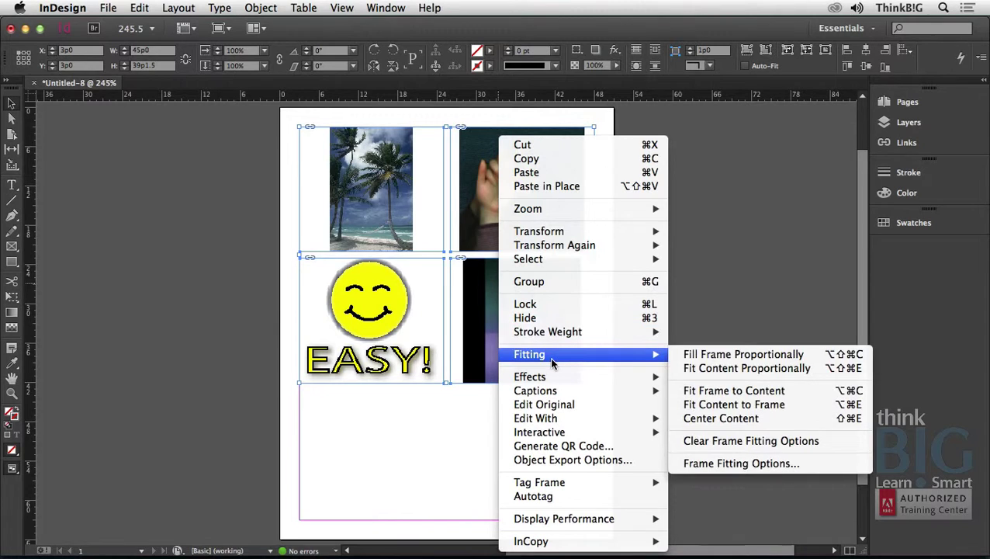
{"action": "left_click", "coordinate": [714, 359]}
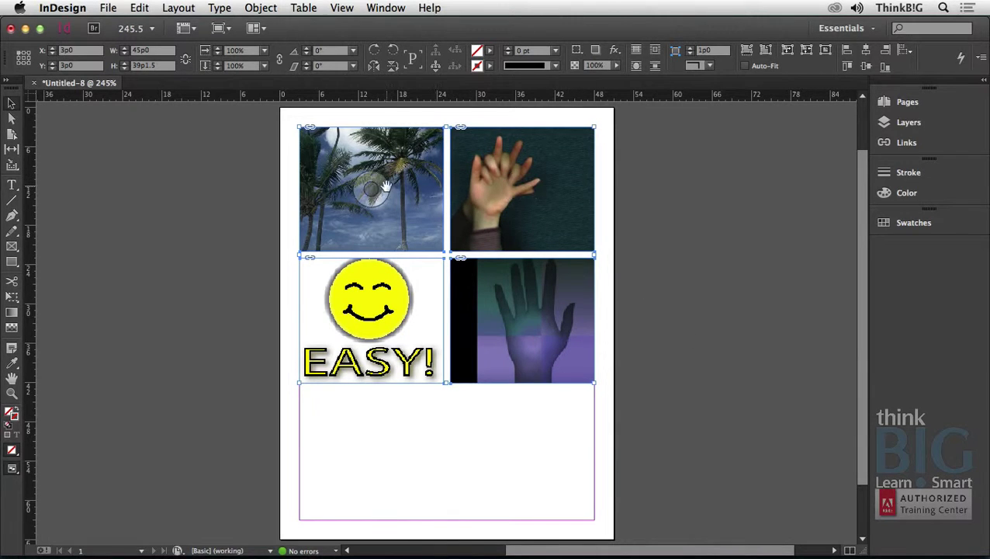
{"action": "mouse_move", "coordinate": [371, 192]}
{"action": "left_mouse_down"}
{"action": "mouse_move", "coordinate": [374, 182]}
{"action": "mouse_move", "coordinate": [381, 200]}
{"action": "mouse_move", "coordinate": [374, 193]}
{"action": "left_mouse_up"}
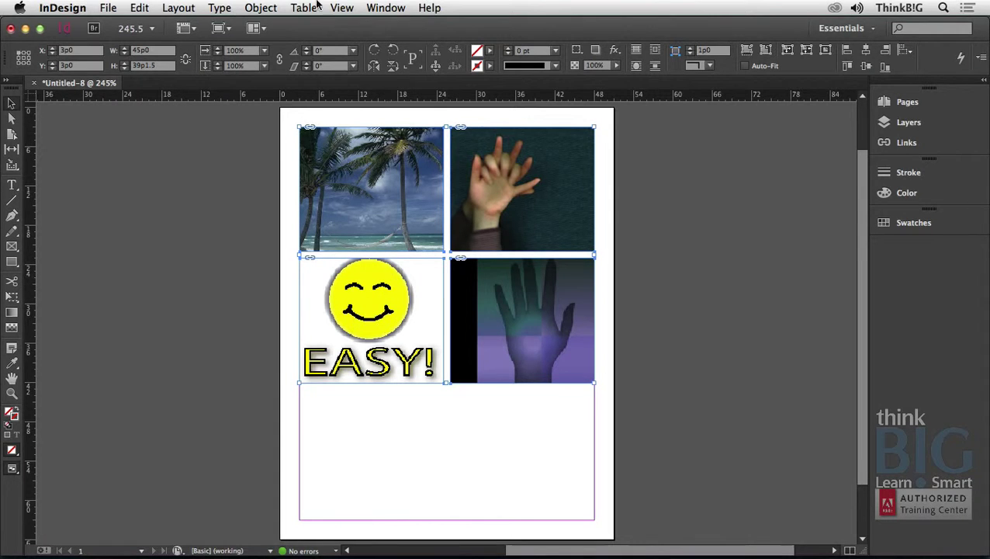
Set the document's display performance to High Quality Display and deselect the images.
{"action": "left_click", "coordinate": [342, 7]}
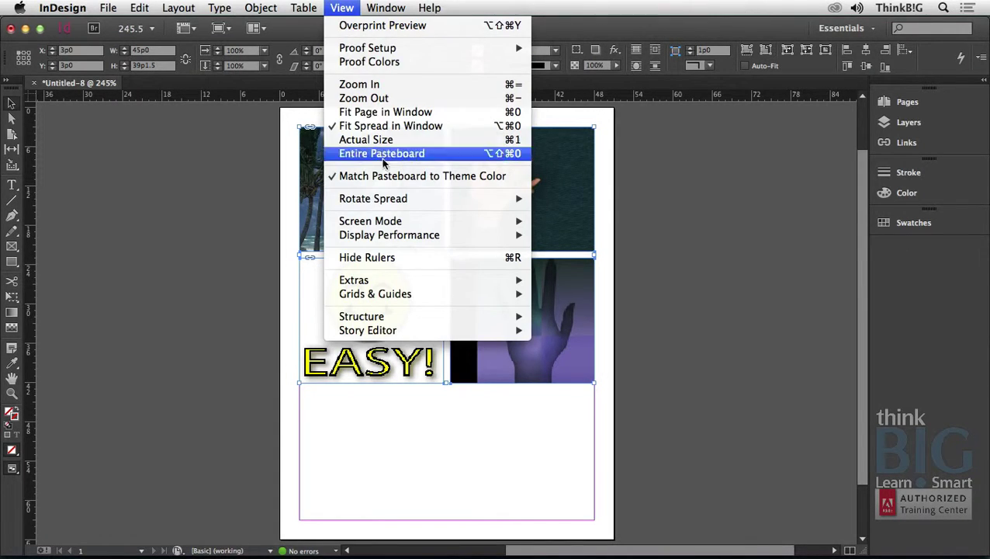
{"action": "mouse_move", "coordinate": [452, 235]}
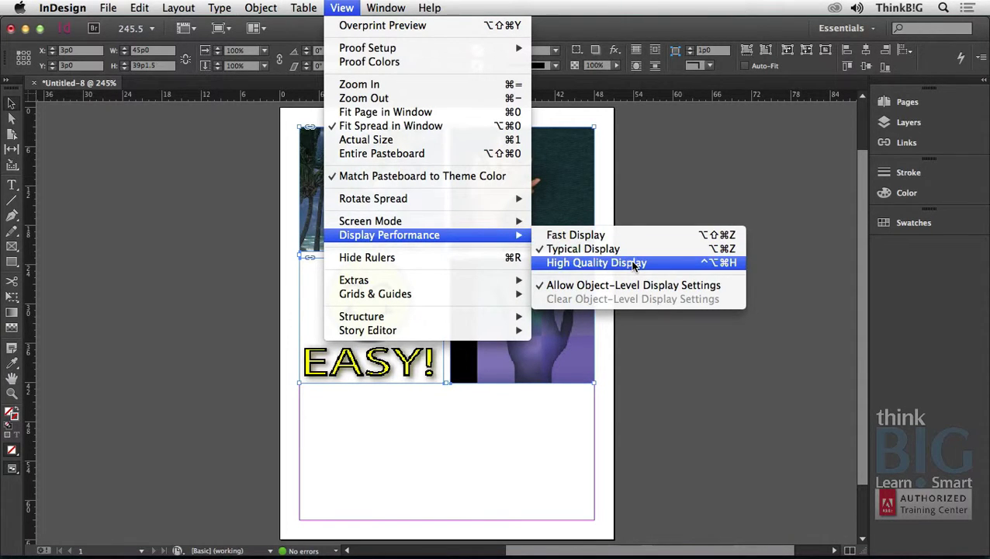
{"action": "left_click", "coordinate": [596, 262]}
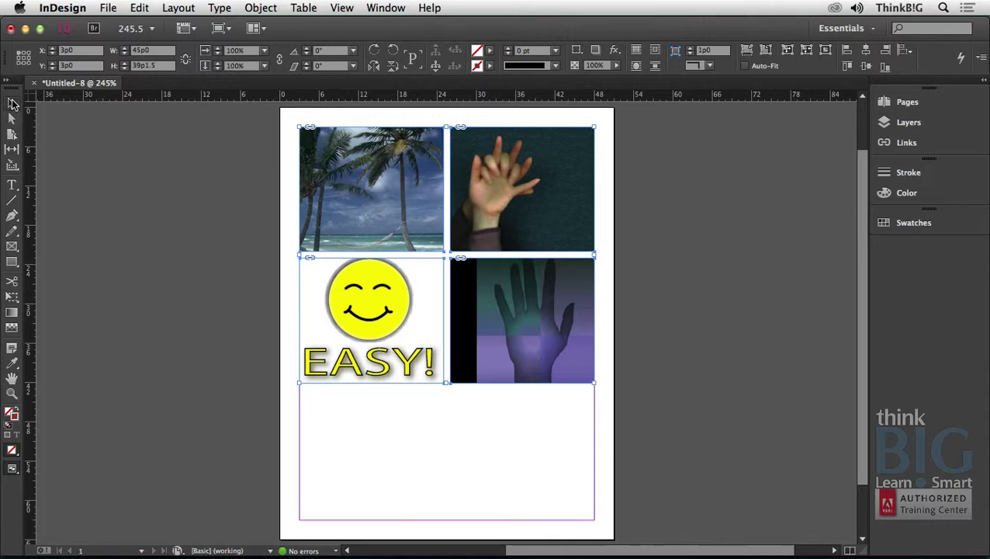
{"action": "left_click", "coordinate": [656, 184]}
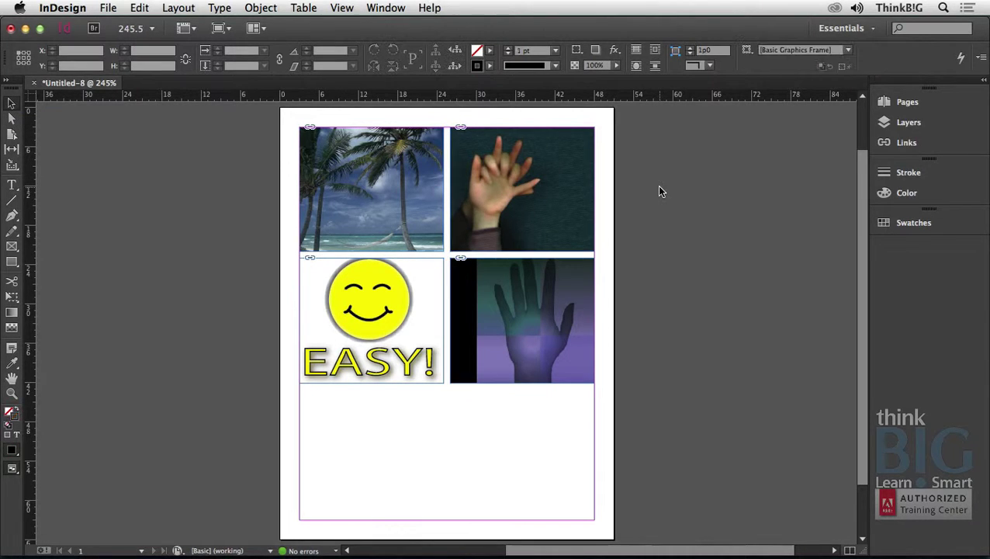
Open the Object Layer Options of the hands image and choose the Green Glow layer comp.
{"action": "left_click", "coordinate": [556, 183]}
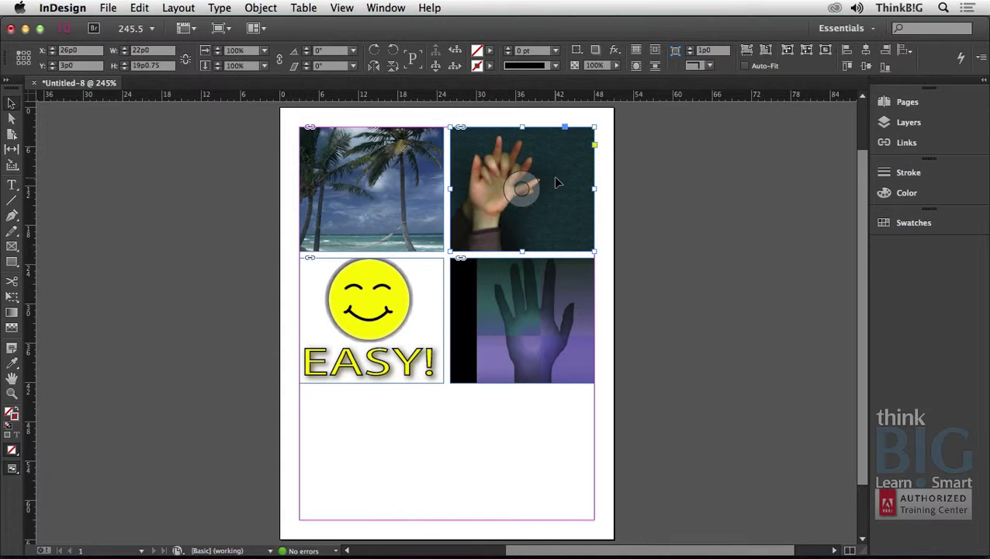
{"action": "right_click", "coordinate": [557, 182]}
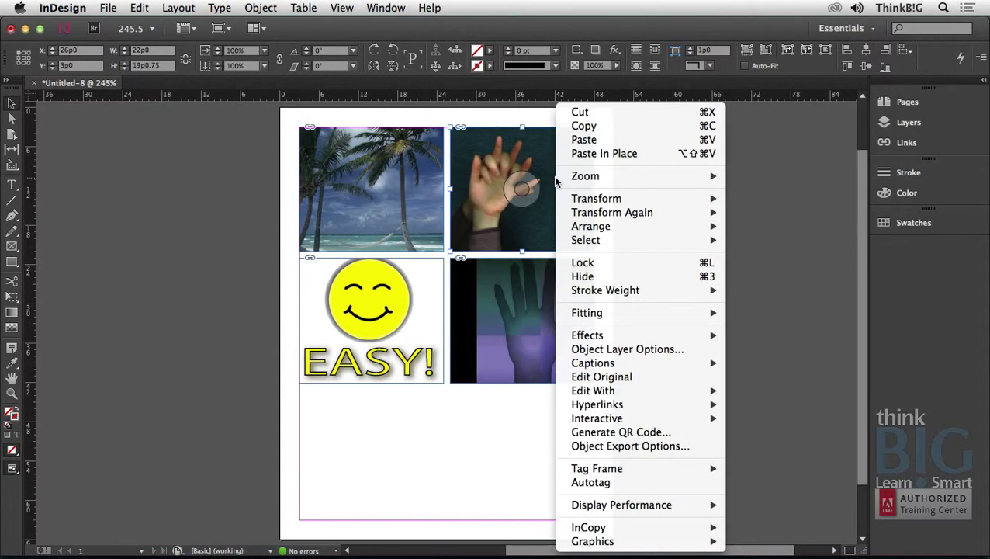
{"action": "left_click", "coordinate": [645, 350]}
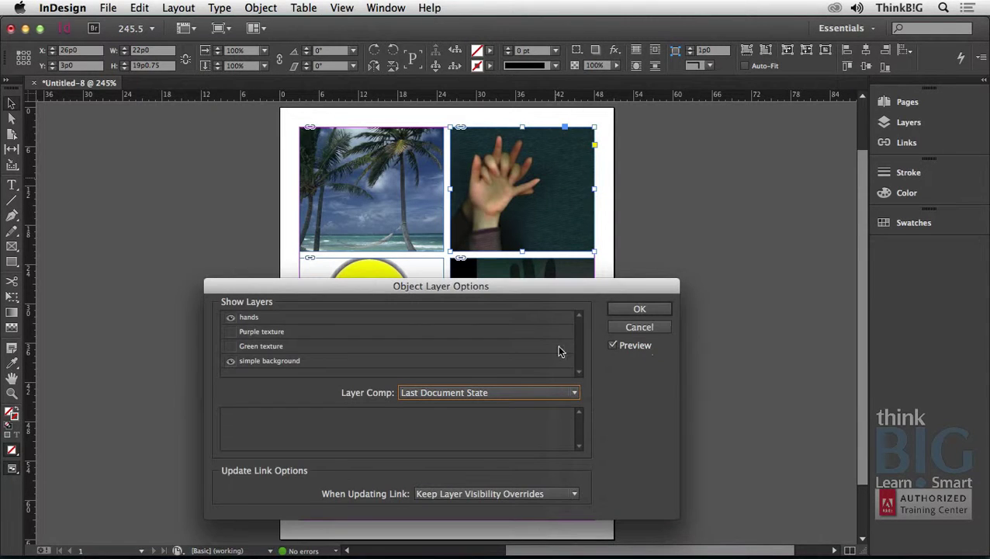
{"action": "left_click", "coordinate": [526, 396]}
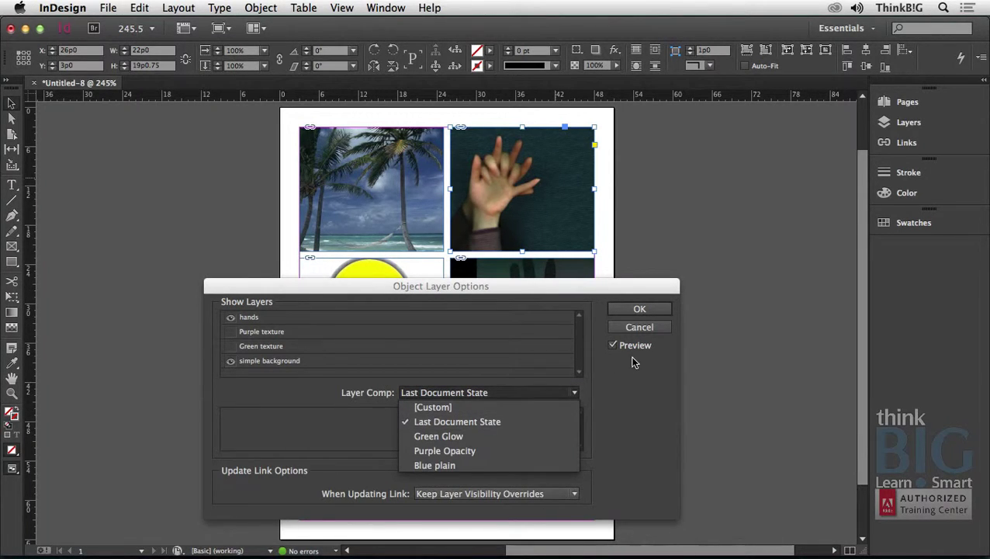
{"action": "left_click", "coordinate": [495, 433]}
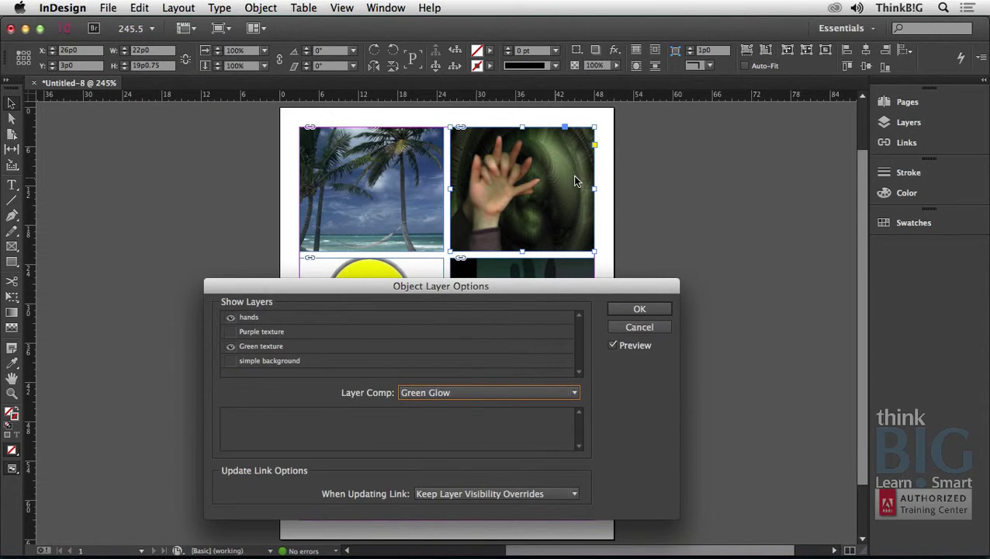
Hide and show the hands and Green texture layers again, then apply the layer options with both visible.
{"action": "left_click", "coordinate": [231, 318]}
{"action": "left_click", "coordinate": [230, 318]}
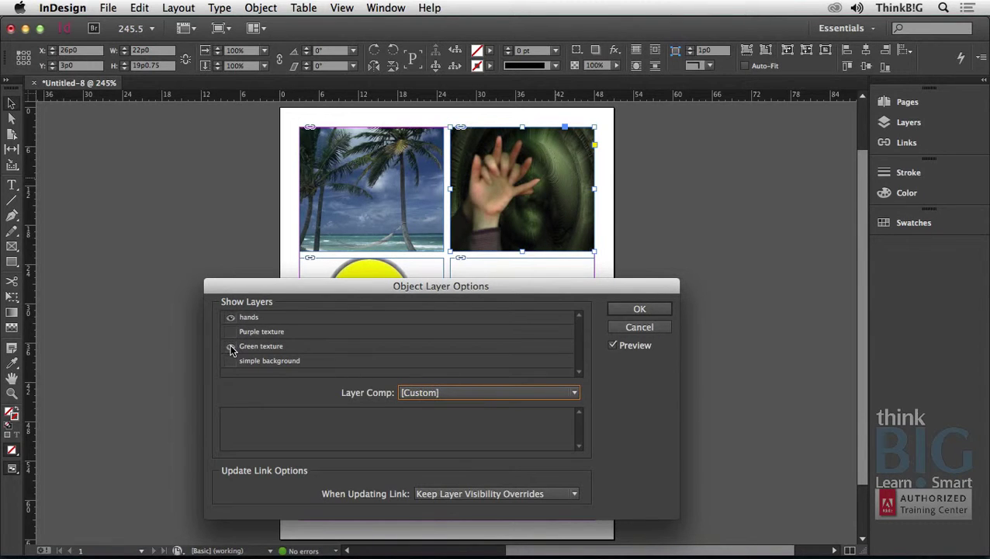
{"action": "left_click", "coordinate": [231, 347]}
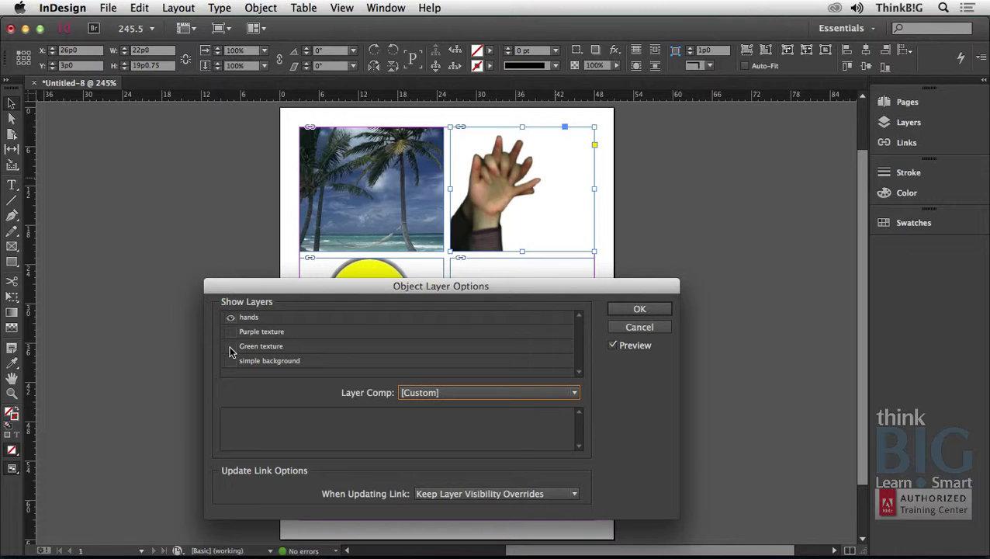
{"action": "left_click", "coordinate": [230, 347]}
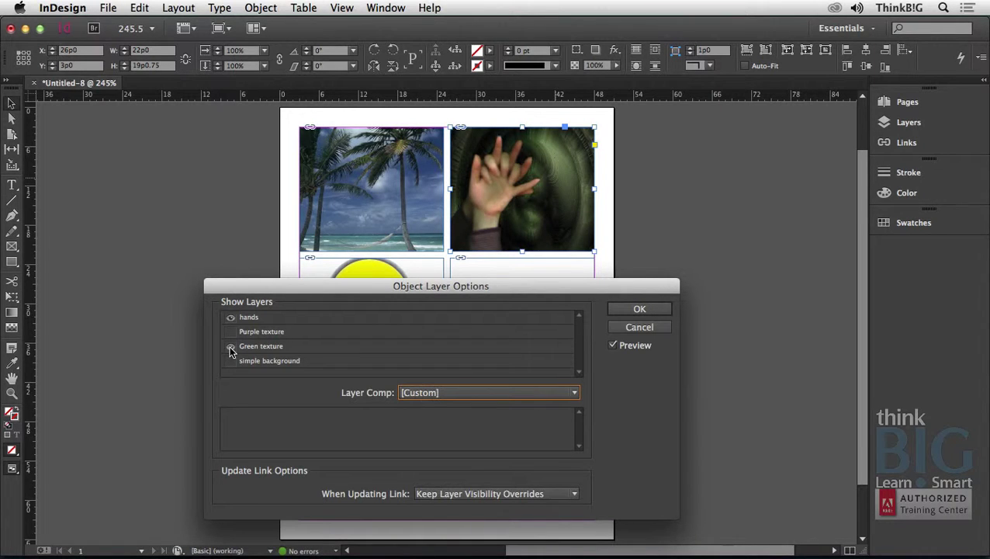
{"action": "left_click", "coordinate": [634, 309]}
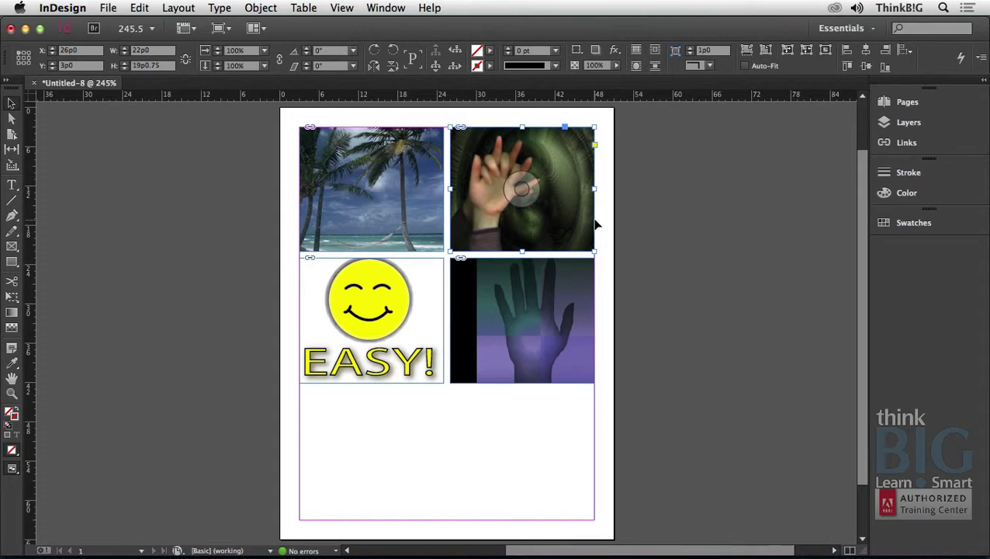
Deselect the placed images and start switching from InDesign to another open application.
{"action": "left_click", "coordinate": [555, 323]}
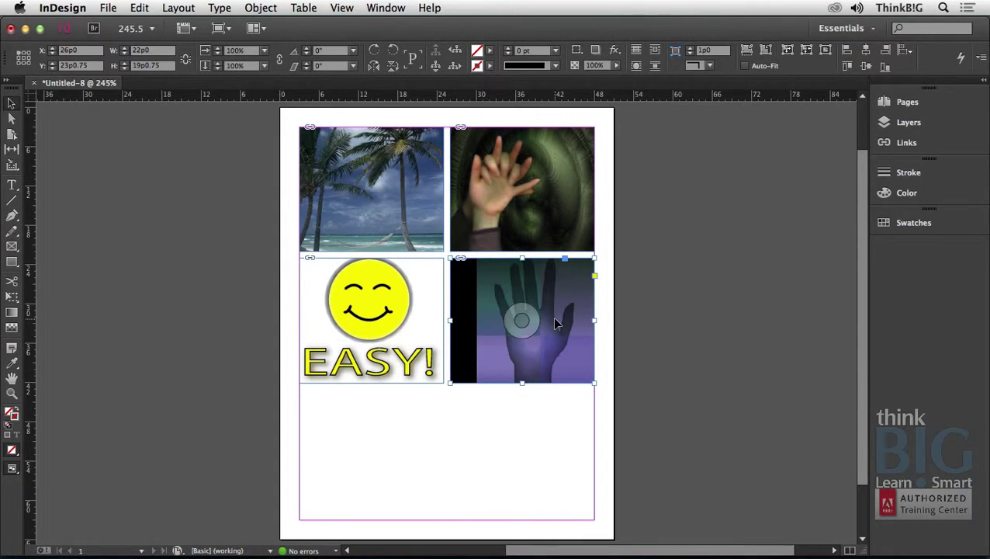
{"action": "left_click", "coordinate": [630, 301]}
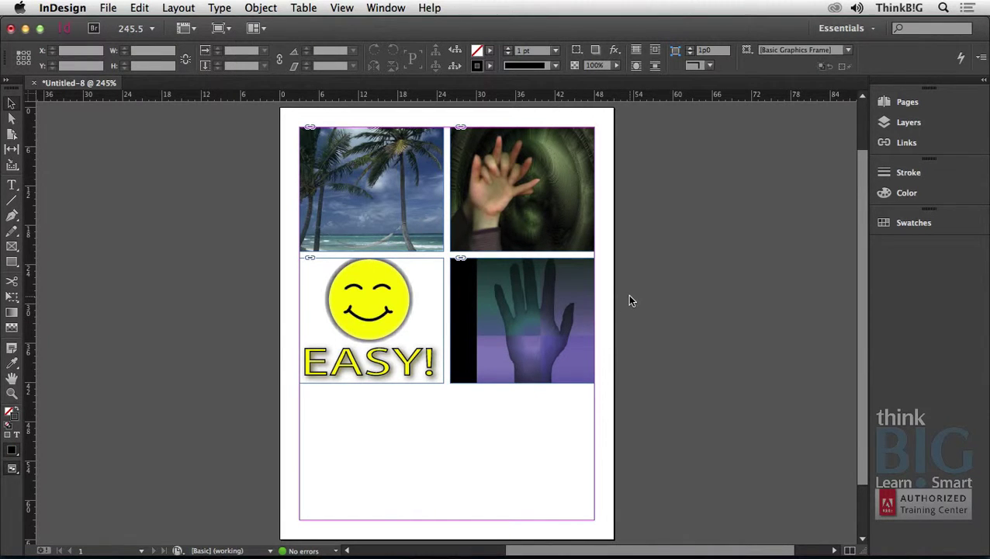
{"action": "key", "text": "super+Tab"}
{"action": "key", "text": "super+Tab"}
{"action": "key", "text": "super+Tab"}
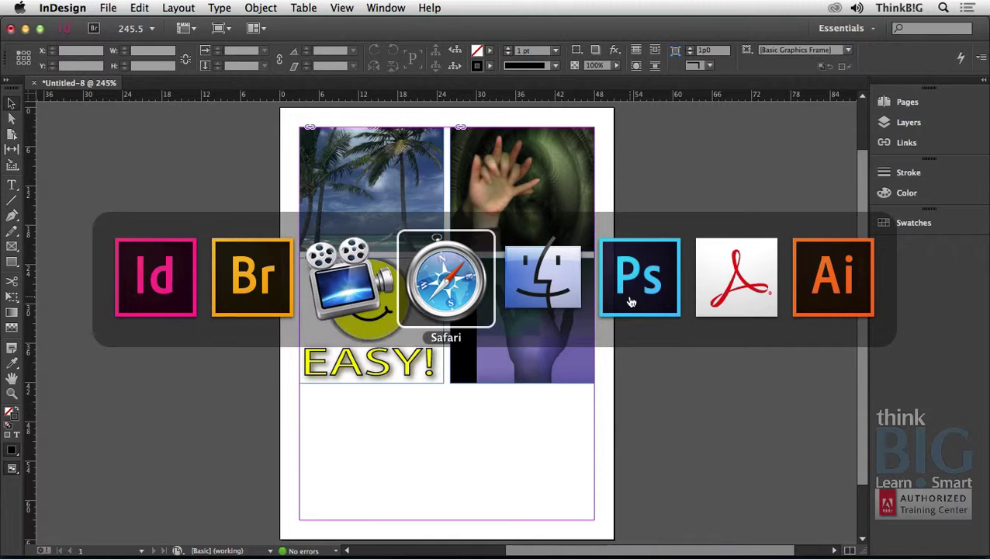